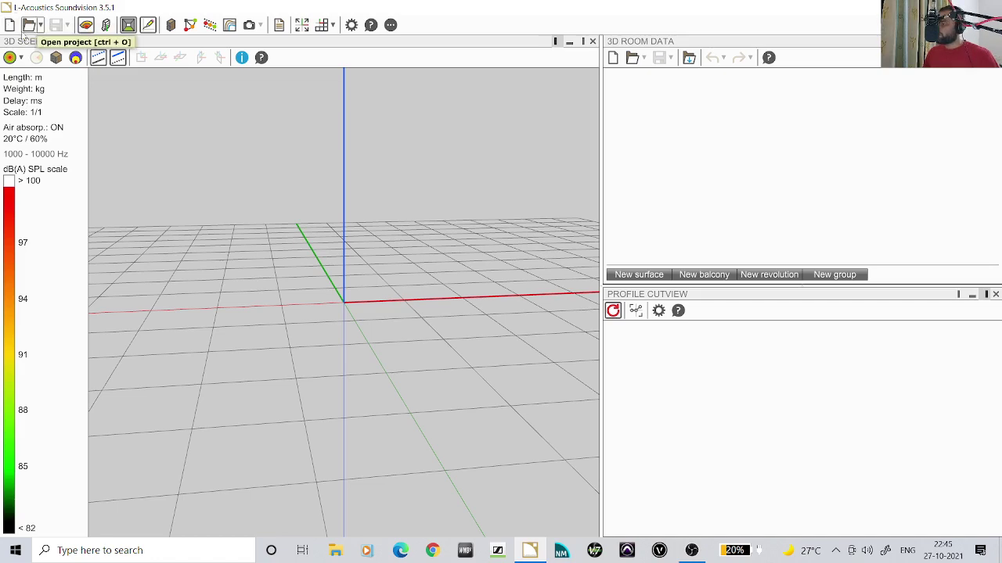
# Open the recent project ANANTA BALLROOM TASK1.xmlp and view its venue in the 3D scene.
pyautogui.click(29, 27)
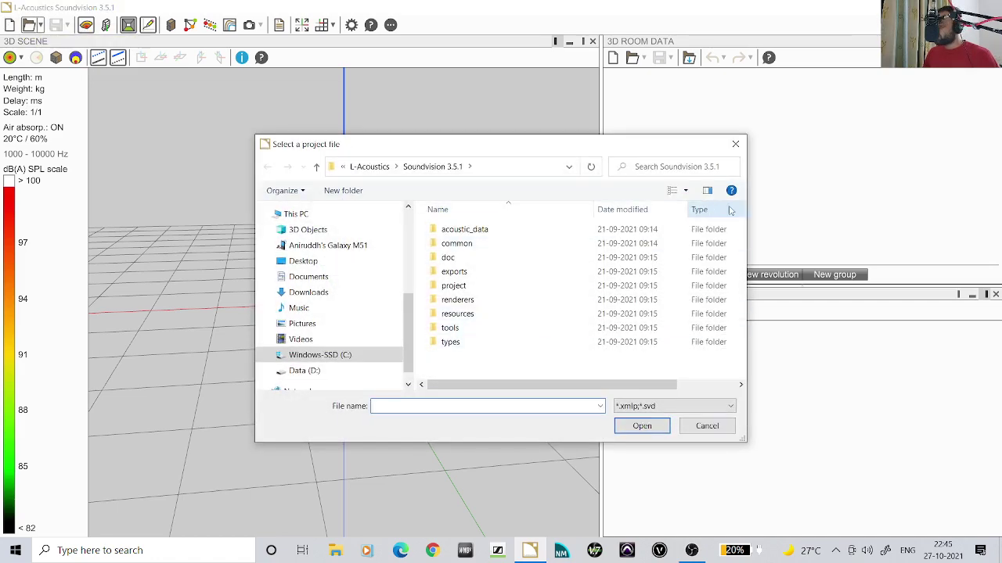
pyautogui.click(736, 145)
pyautogui.click(39, 25)
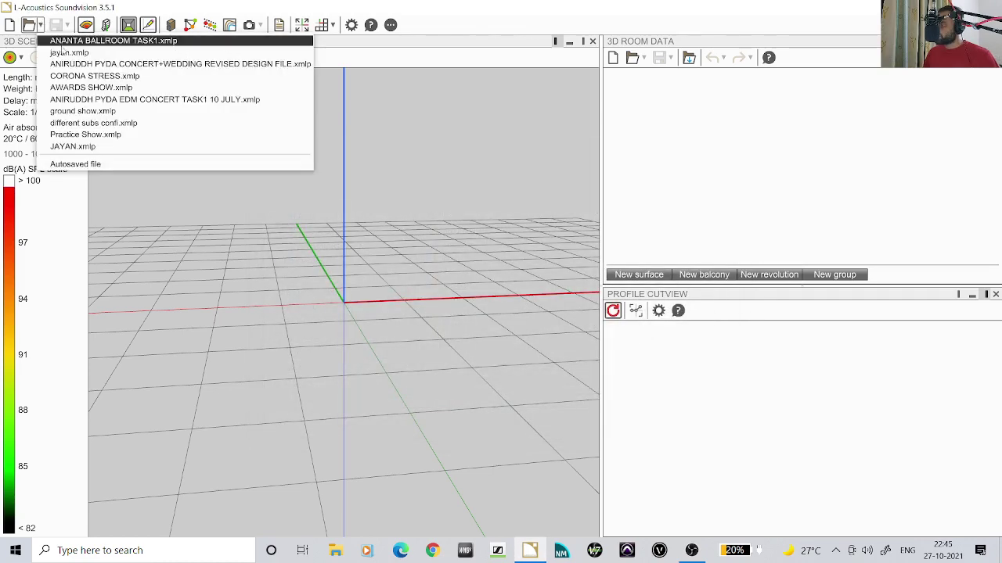
pyautogui.click(86, 41)
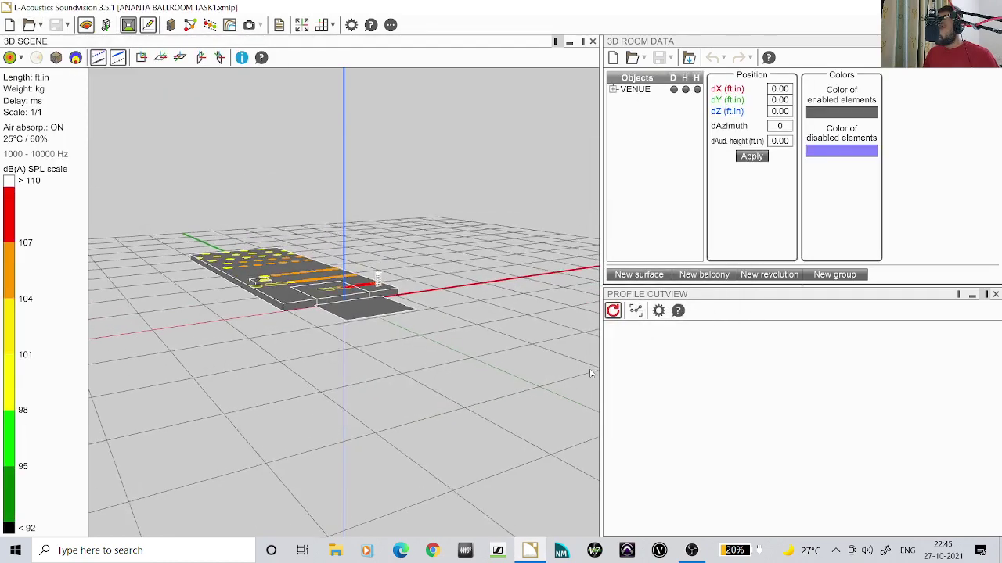
pyautogui.moveTo(590, 373); pyautogui.dragTo(449, 327)
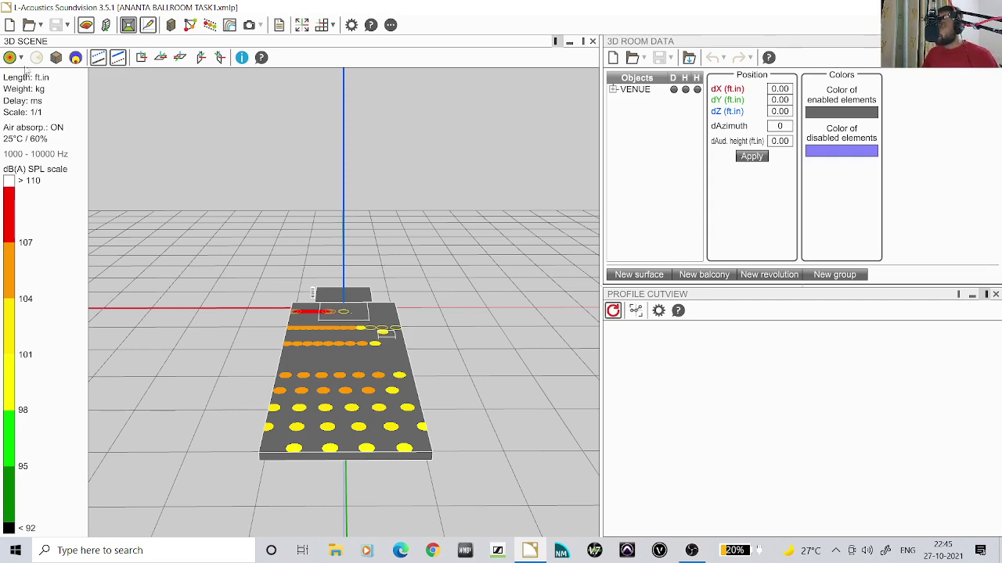
# Reset to a blank project and open the recent project AWARDS SHOW.xmlp.
pyautogui.click(9, 24)
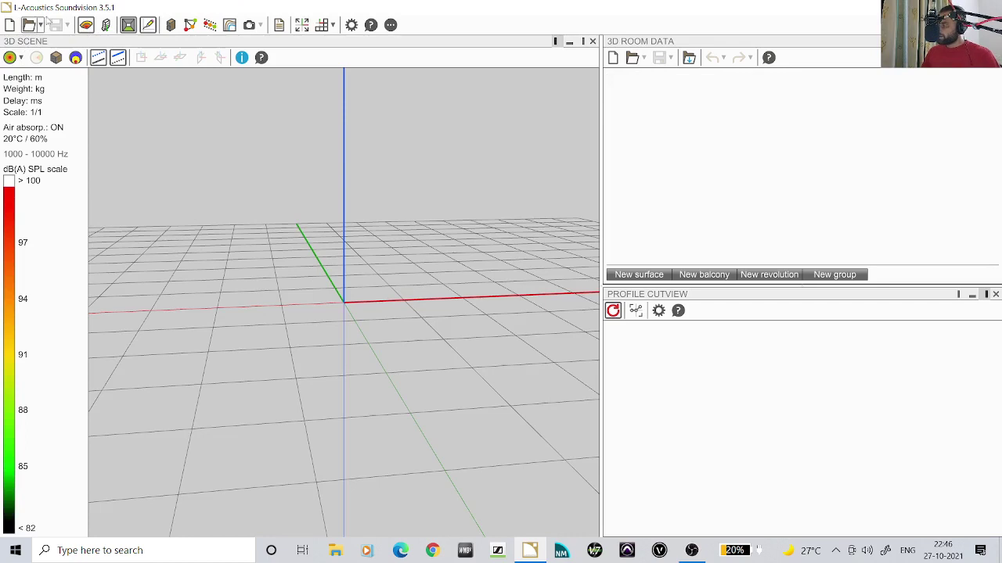
pyautogui.click(40, 25)
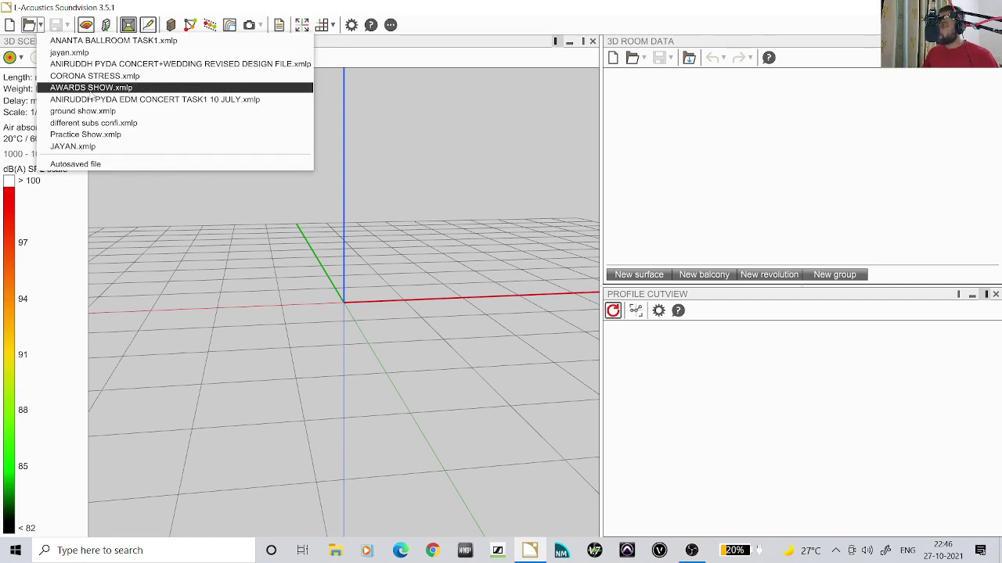
pyautogui.click(91, 88)
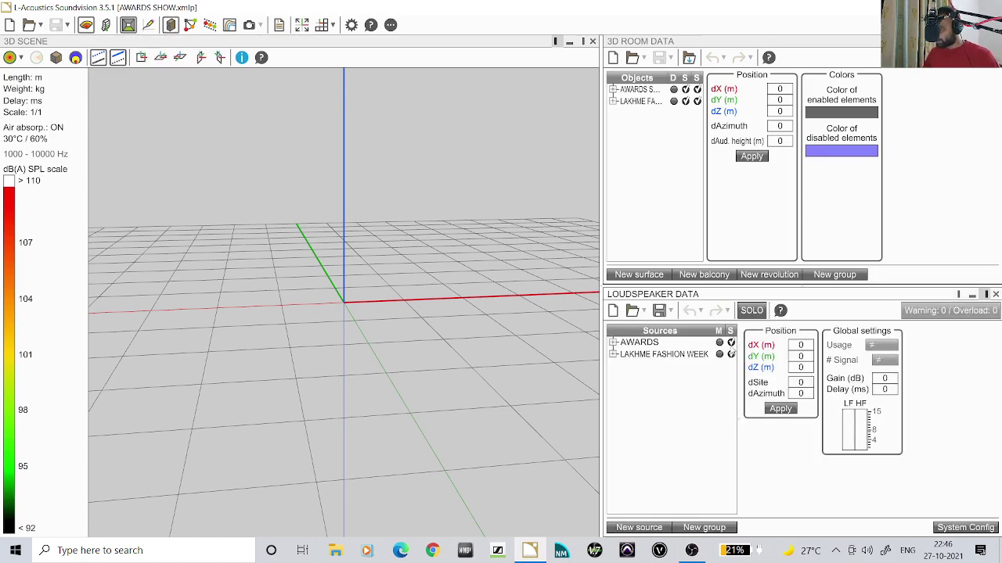
# Show the AWARDS loudspeaker sources and the AWARDS room objects in the 3D scene.
pyautogui.click(731, 354)
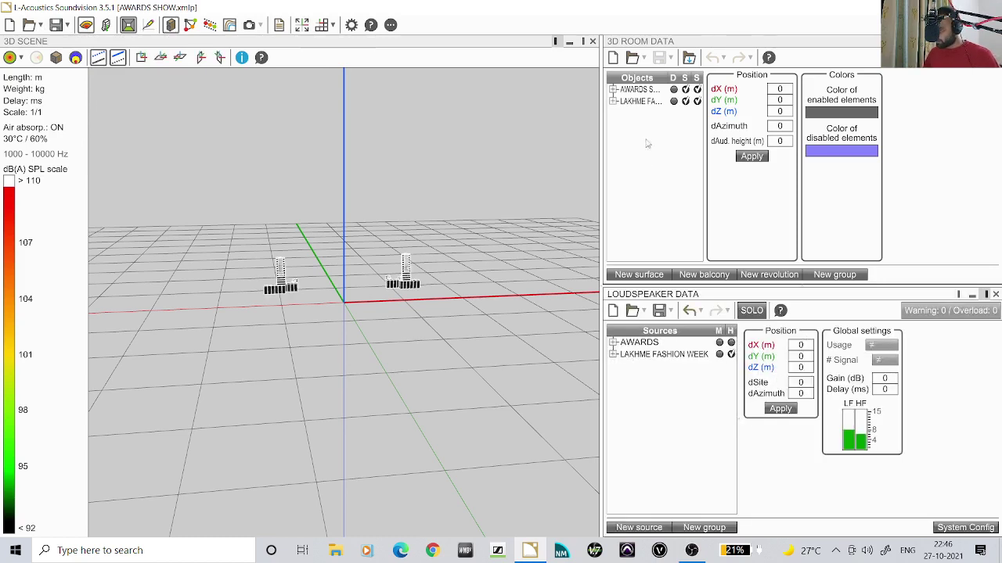
pyautogui.click(685, 90)
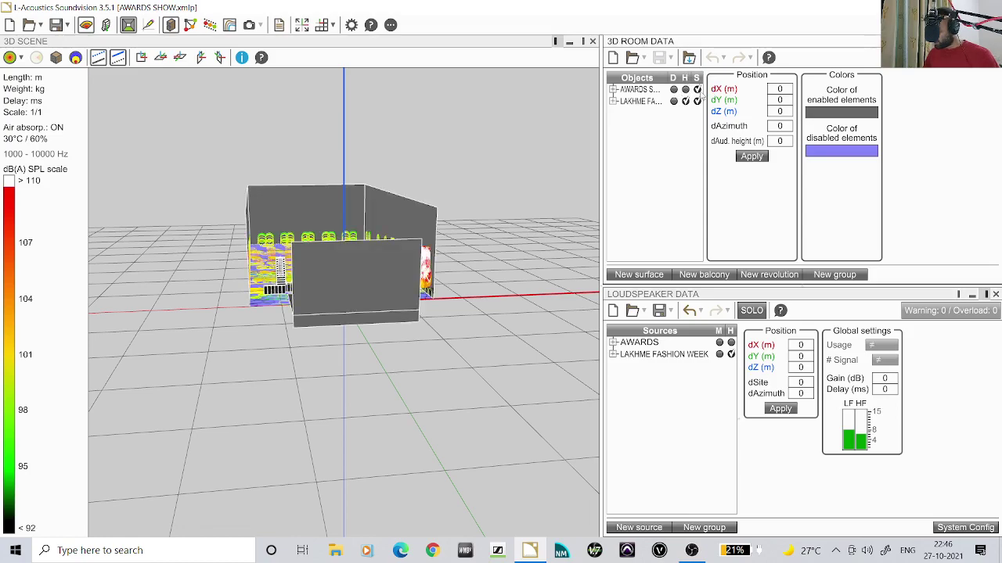
pyautogui.click(697, 89)
pyautogui.moveTo(470, 391); pyautogui.dragTo(355, 357)
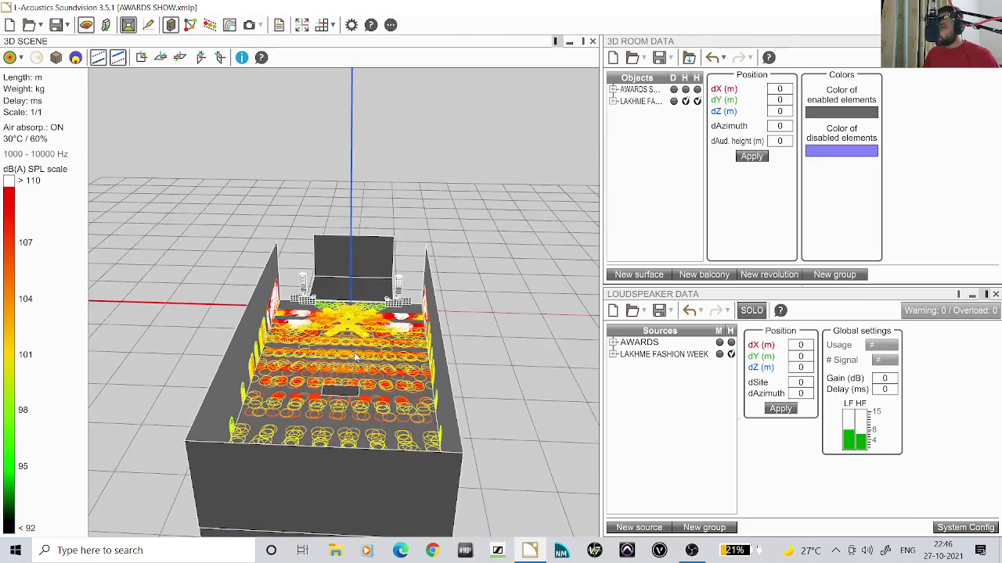
pyautogui.scroll(3, 354, 357)
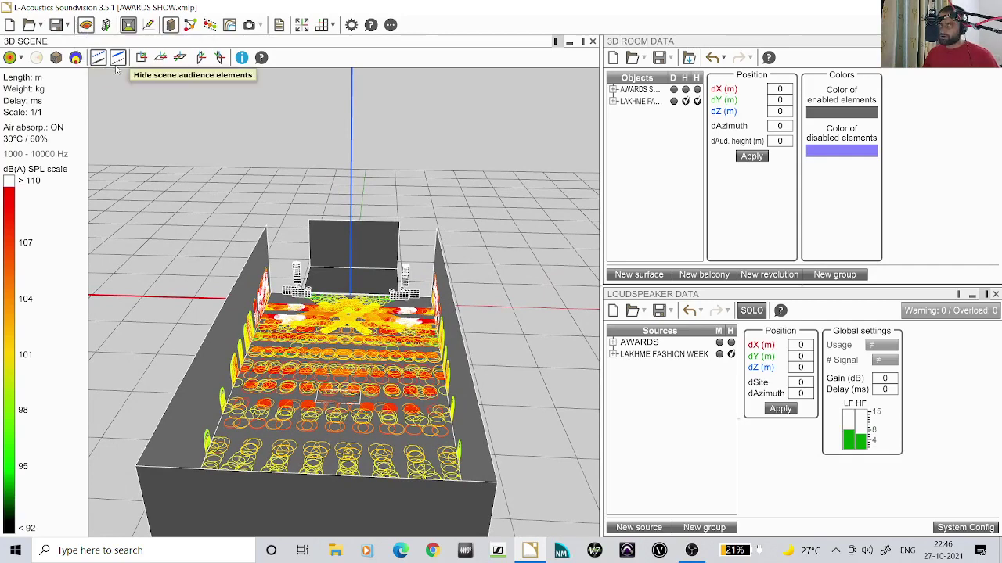
# Save the AWARDS SHOW project and try to save a copy in the L-ACOUSTIC SHOW folder.
pyautogui.click(57, 26)
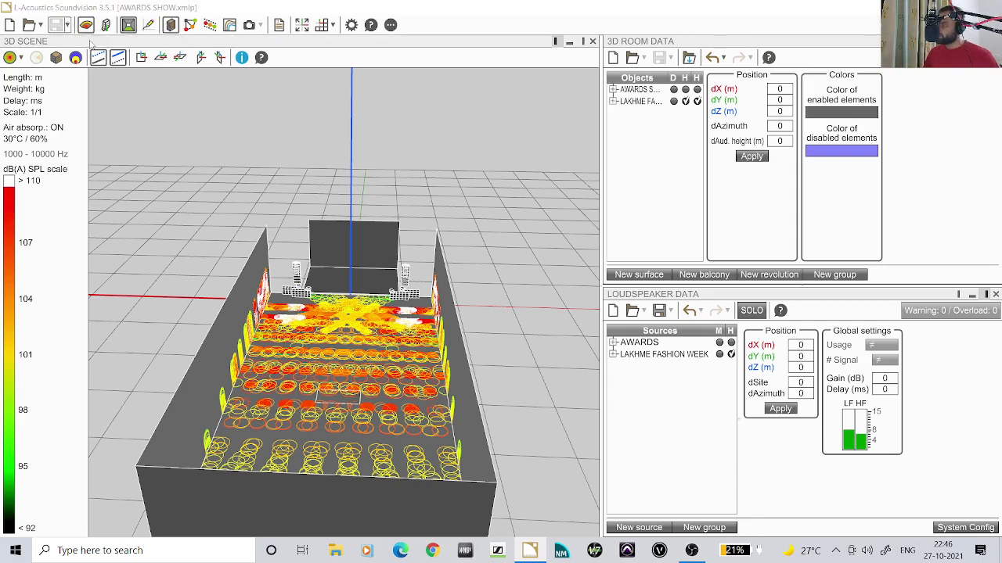
pyautogui.click(464, 342)
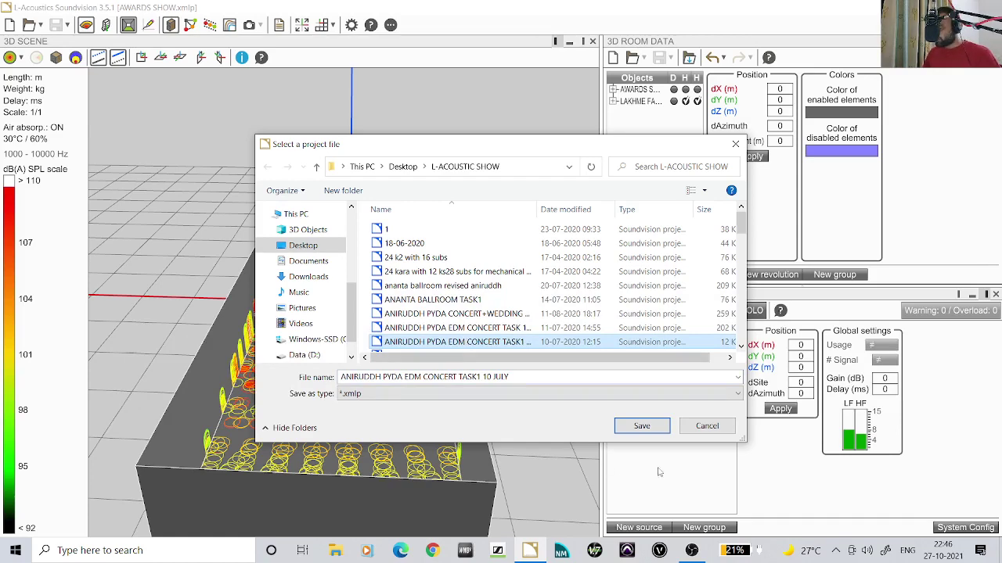
pyautogui.click(716, 426)
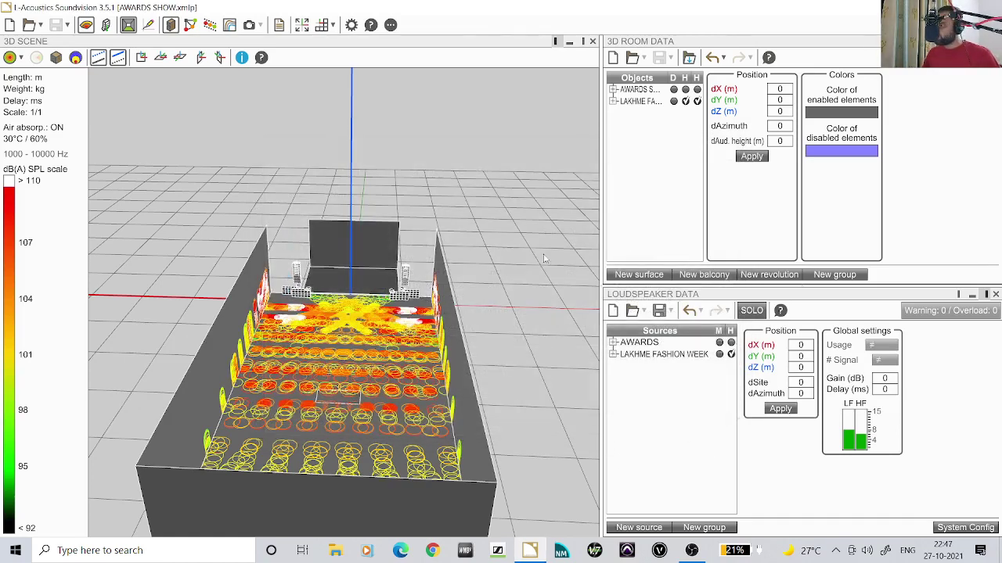
pyautogui.click(41, 25)
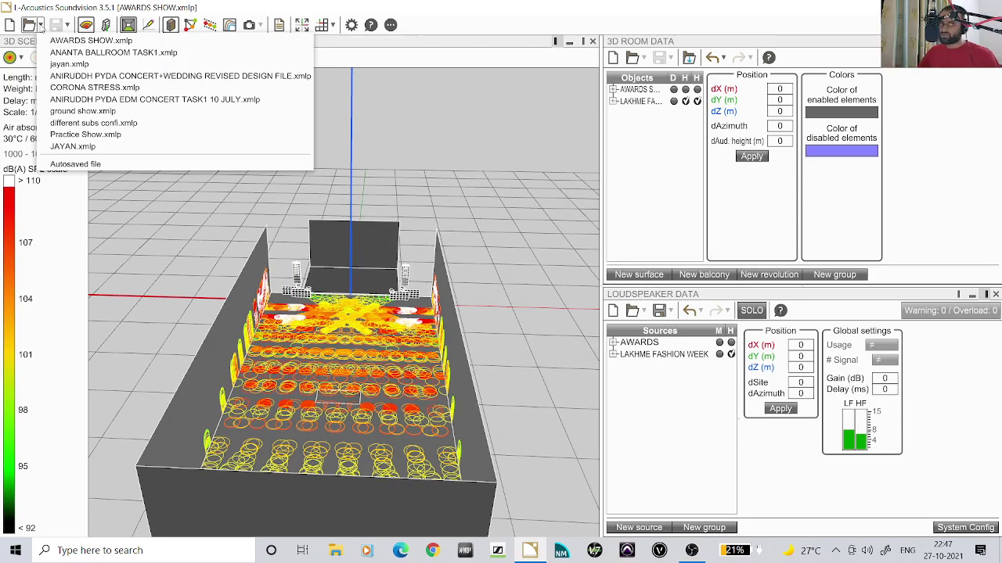
pyautogui.click(40, 25)
# Start a new project and add a balcony with its discretization set to 1.
pyautogui.click(10, 25)
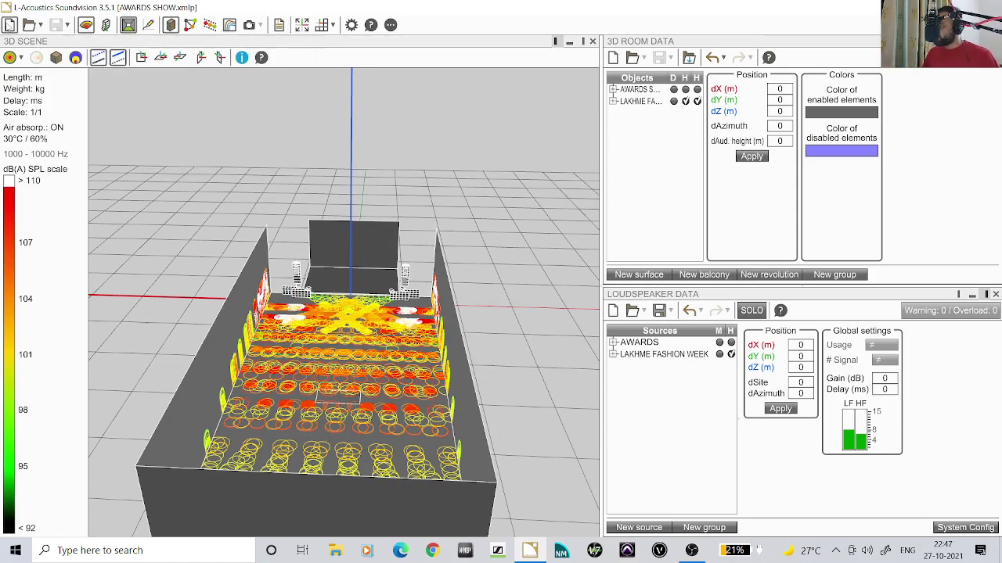
pyautogui.click(703, 275)
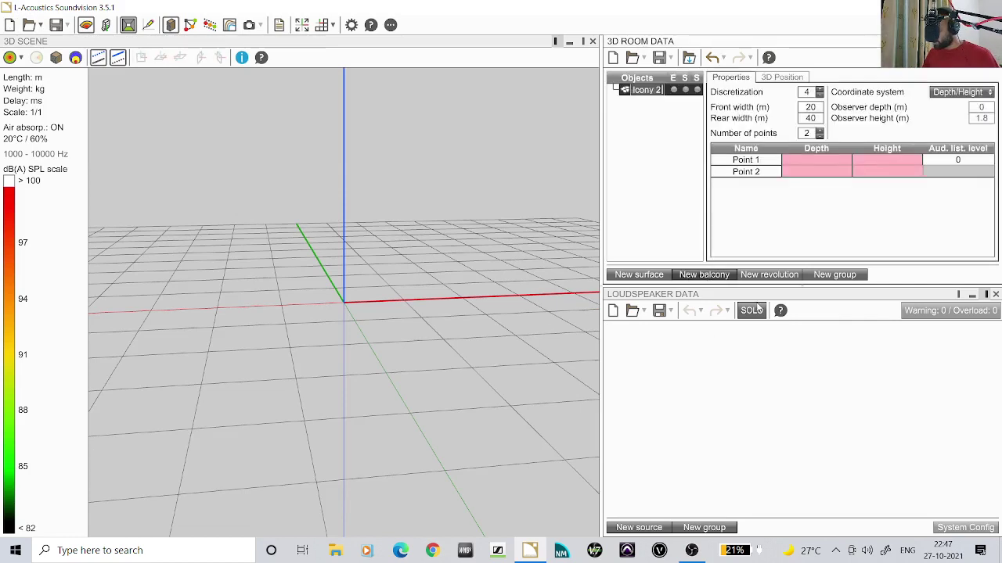
pyautogui.doubleClick(808, 107)
pyautogui.doubleClick(806, 92)
pyautogui.write('1')
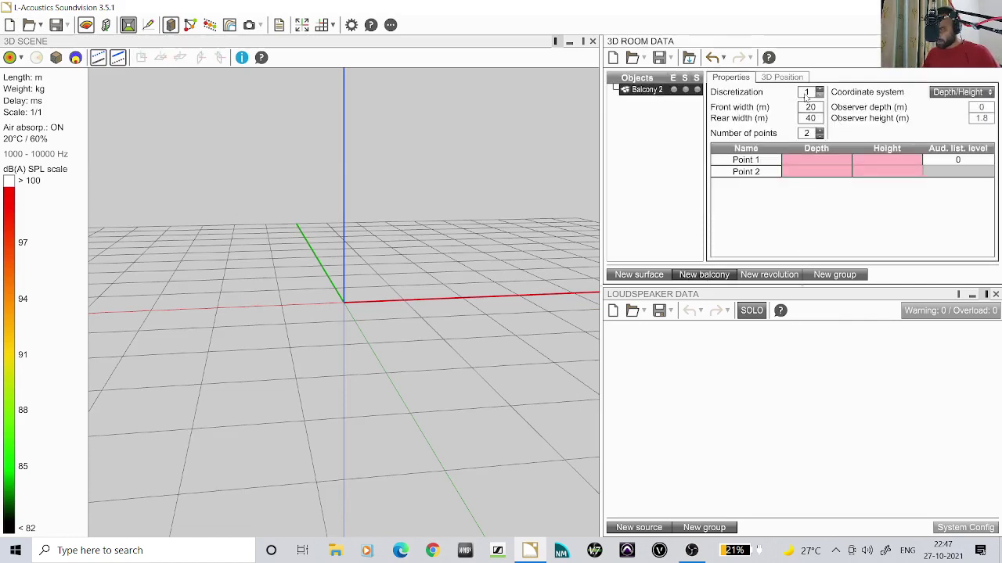
# Set both the front width and the rear width of the balcony to 20 m.
pyautogui.click(810, 107)
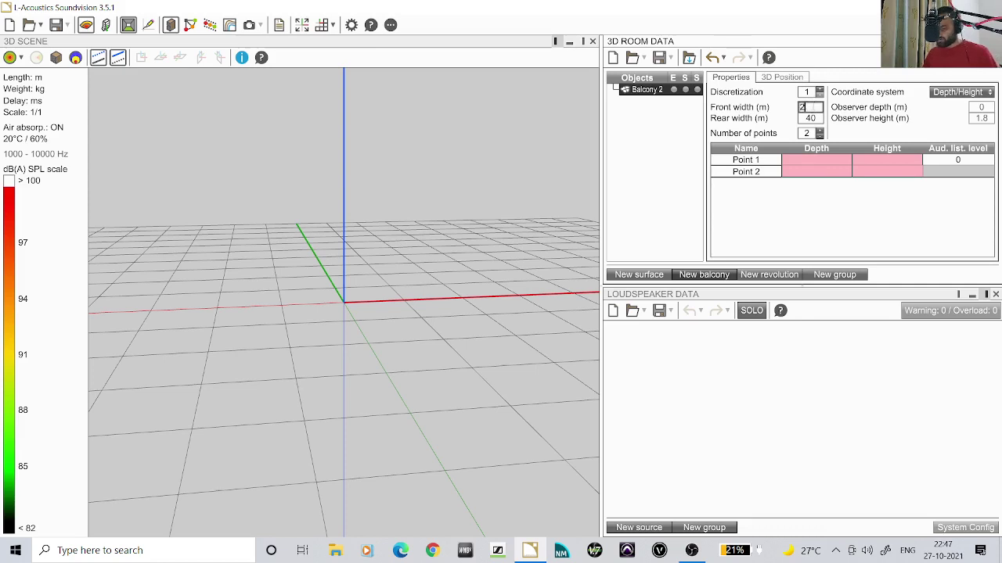
pyautogui.doubleClick(811, 119)
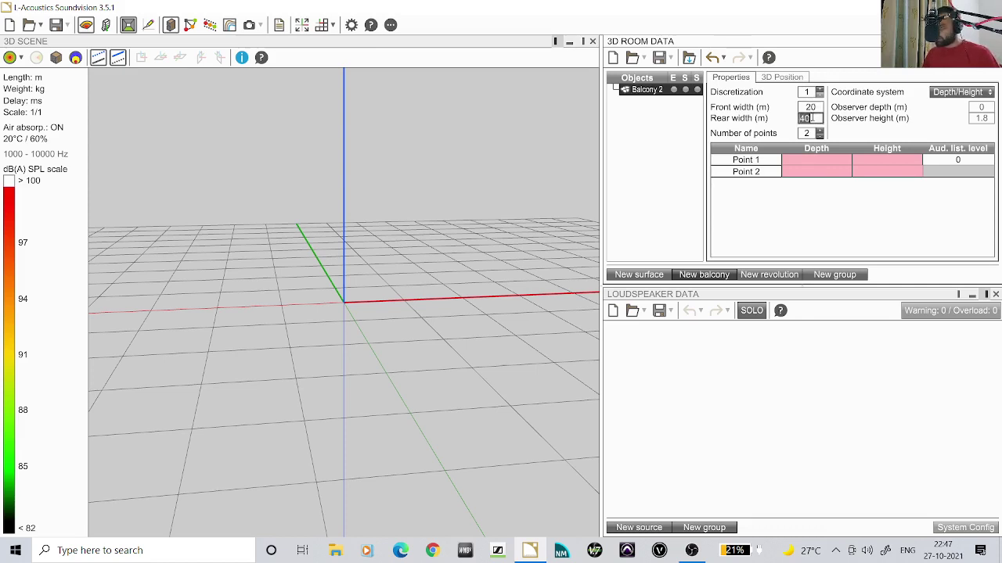
pyautogui.write('0')
pyautogui.doubleClick(812, 118)
pyautogui.write('20.')
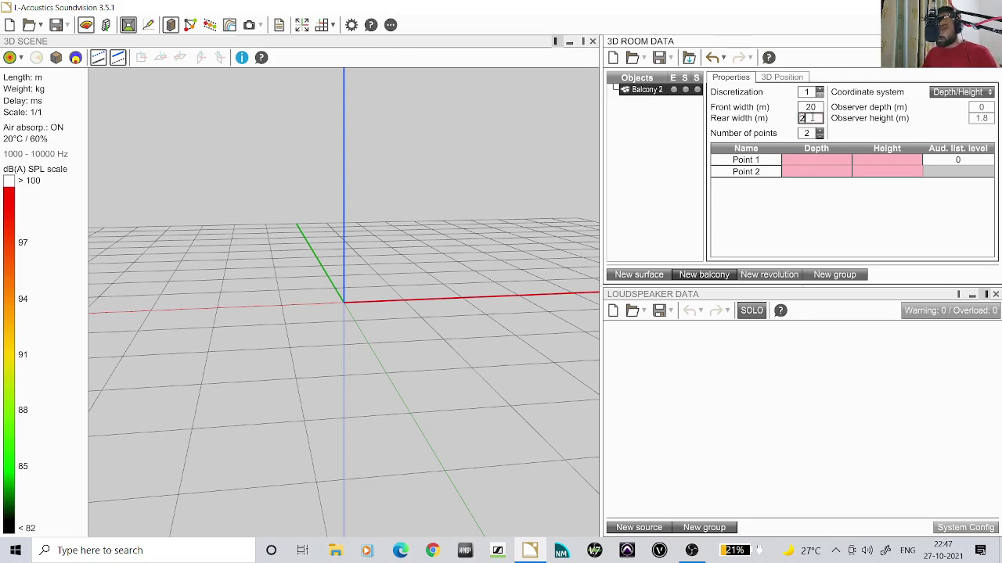
# Define the balcony's Point 1 at depth 40 and height 0, and Point 2 at depth 0 and height 0.
pyautogui.click(812, 160)
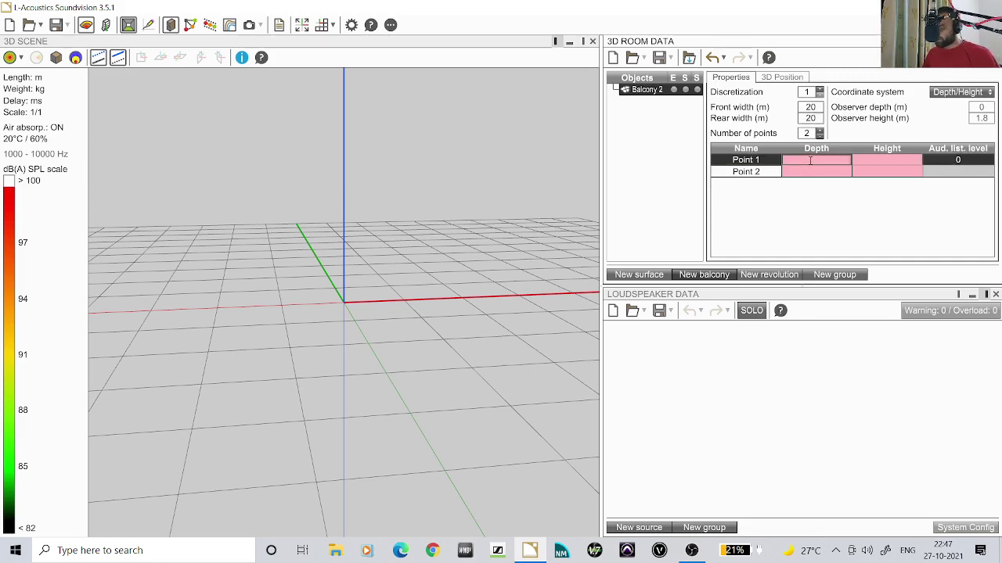
pyautogui.click(812, 160)
pyautogui.write('40')
pyautogui.press('Tab')
pyautogui.press('Return')
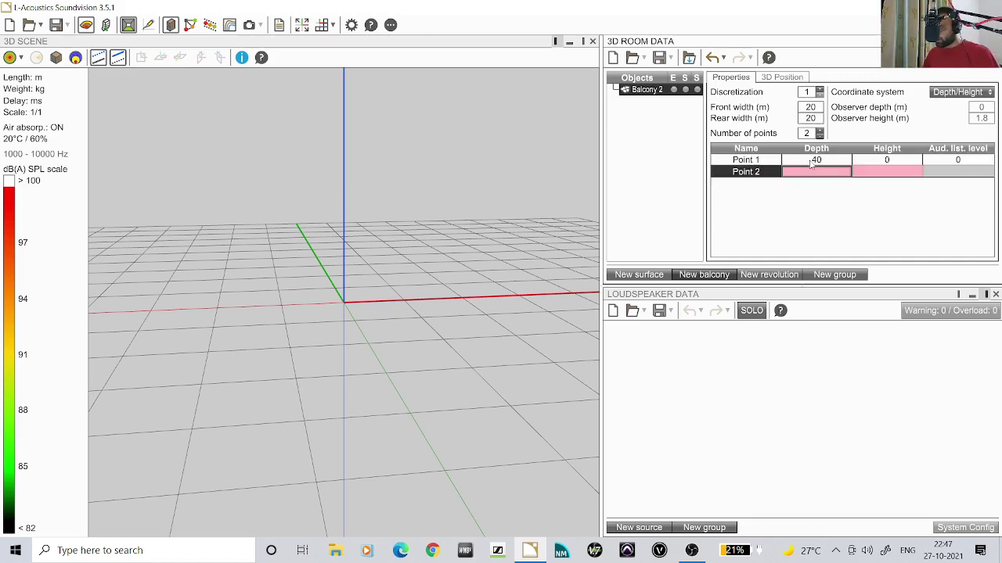
pyautogui.write('0')
pyautogui.press('Tab')
pyautogui.press('Return')
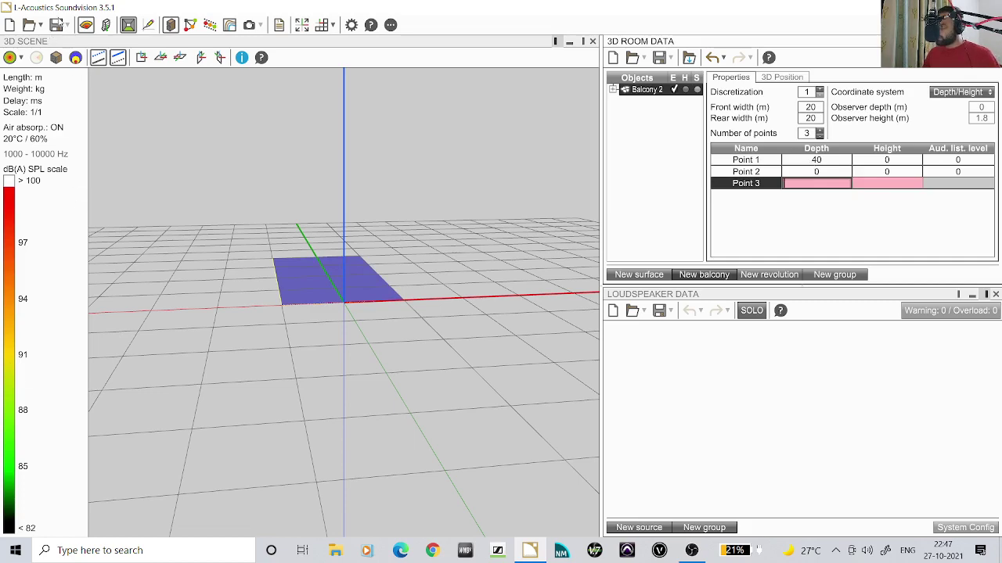
pyautogui.click(56, 25)
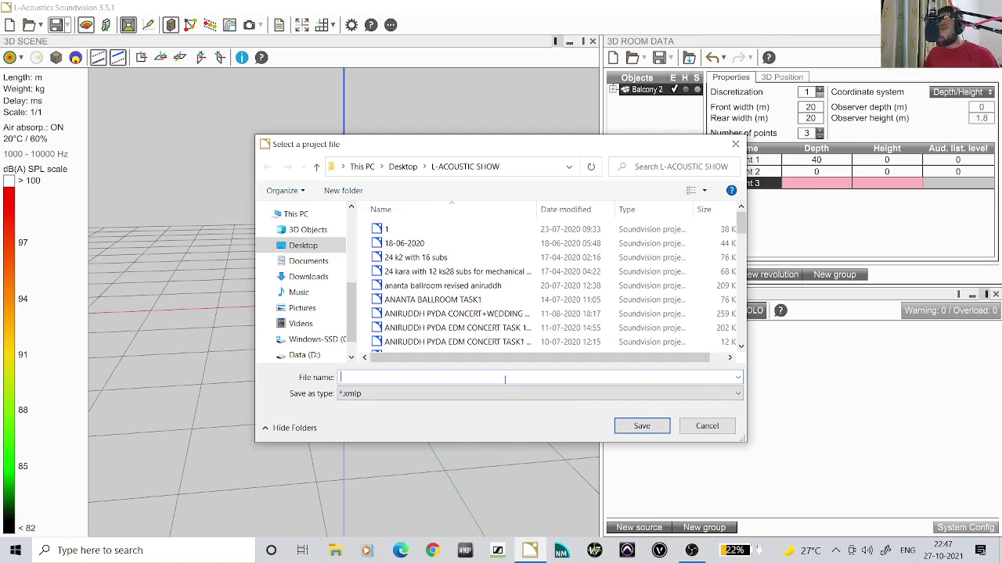
pyautogui.click(505, 380)
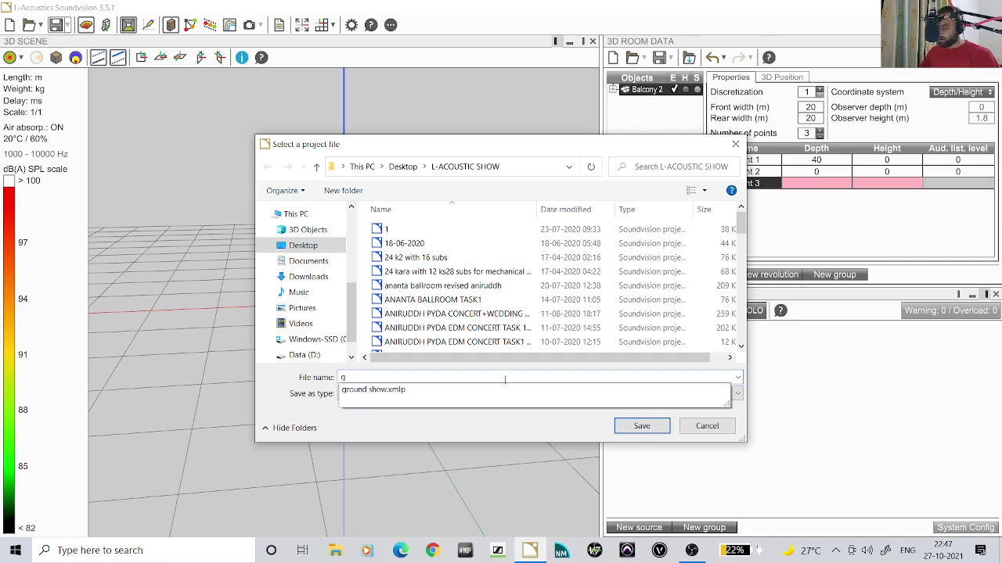
pyautogui.click(704, 426)
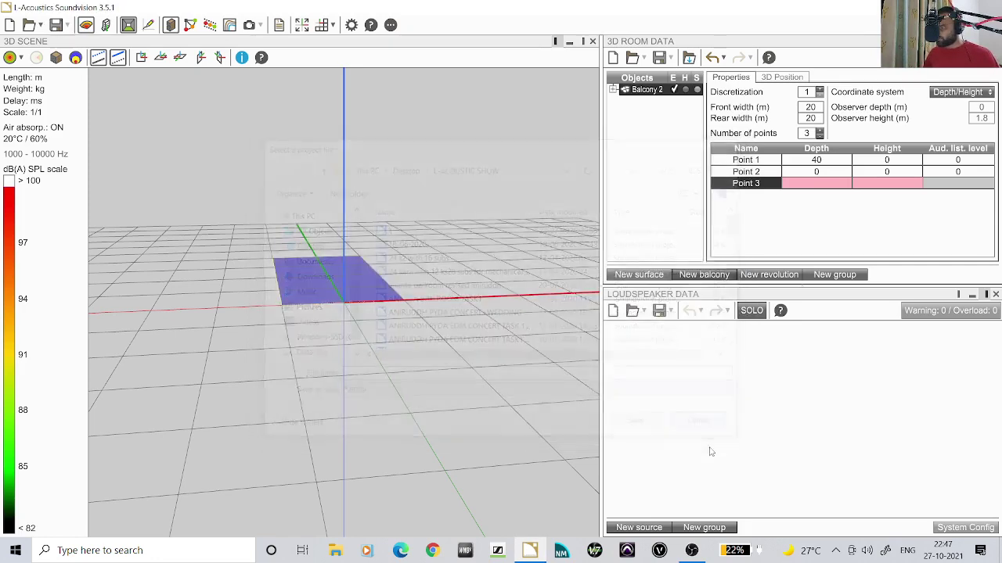
pyautogui.click(41, 25)
pyautogui.click(41, 26)
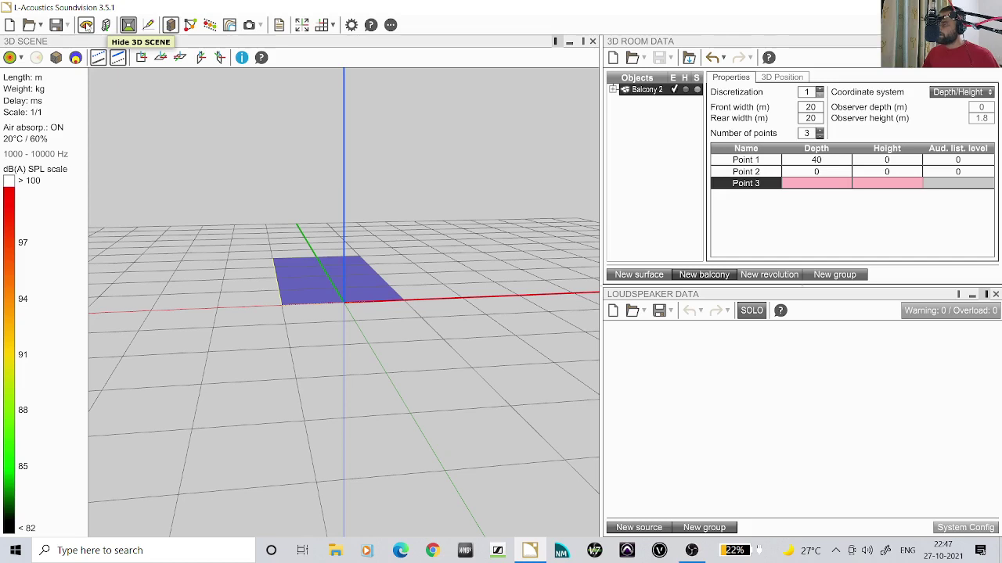
# Hide the 3D scene, display it again as a floating window, and close that window.
pyautogui.click(129, 26)
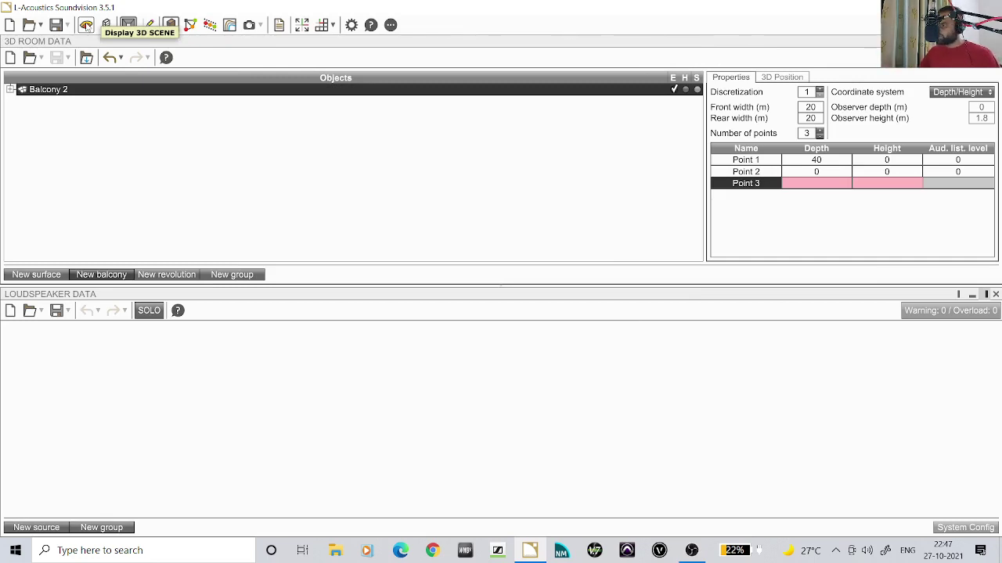
pyautogui.click(87, 25)
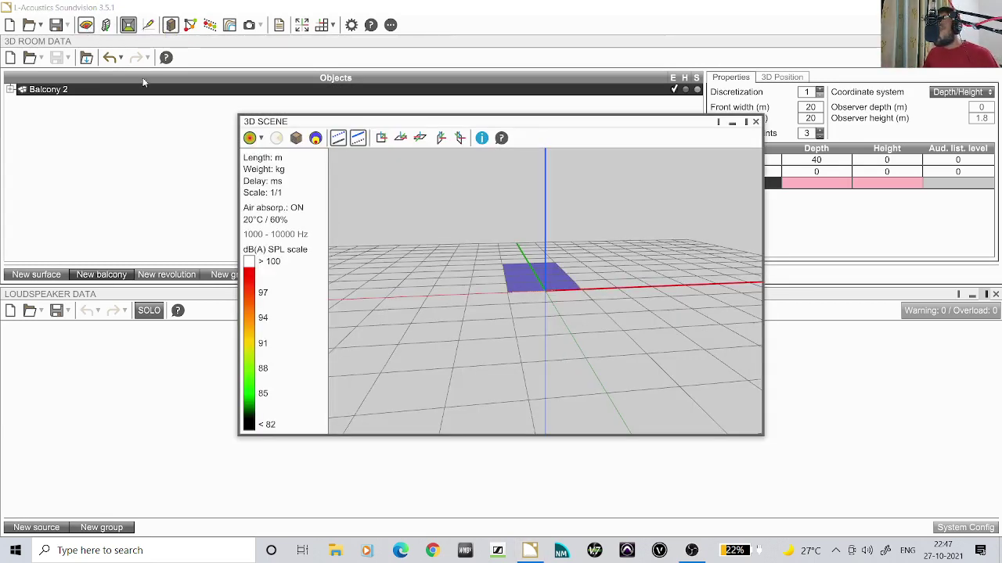
pyautogui.click(755, 122)
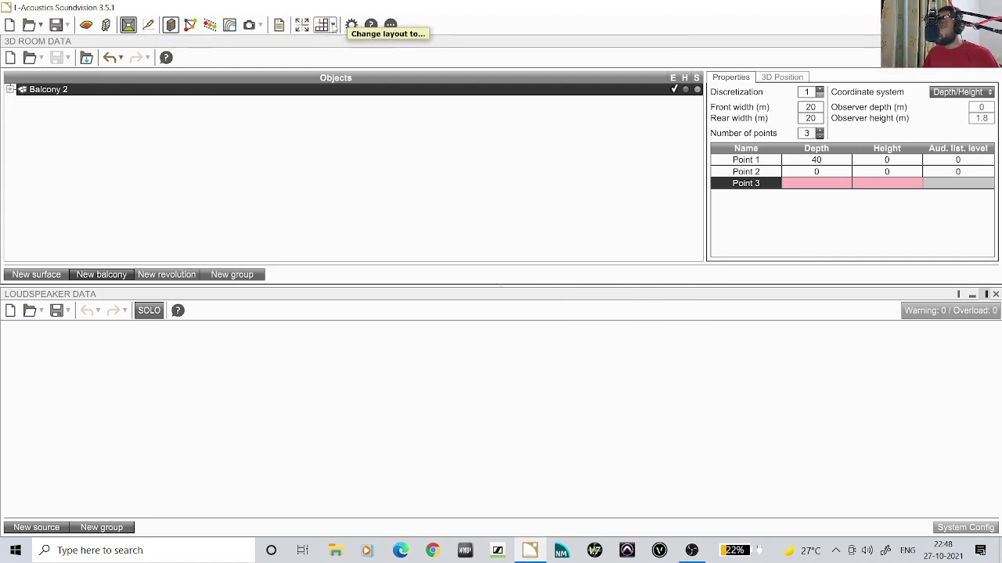
# Restore the layout with the 3D scene beside the room data, showing the loudspeaker data in place of the profile cutview.
pyautogui.click(333, 25)
pyautogui.click(345, 37)
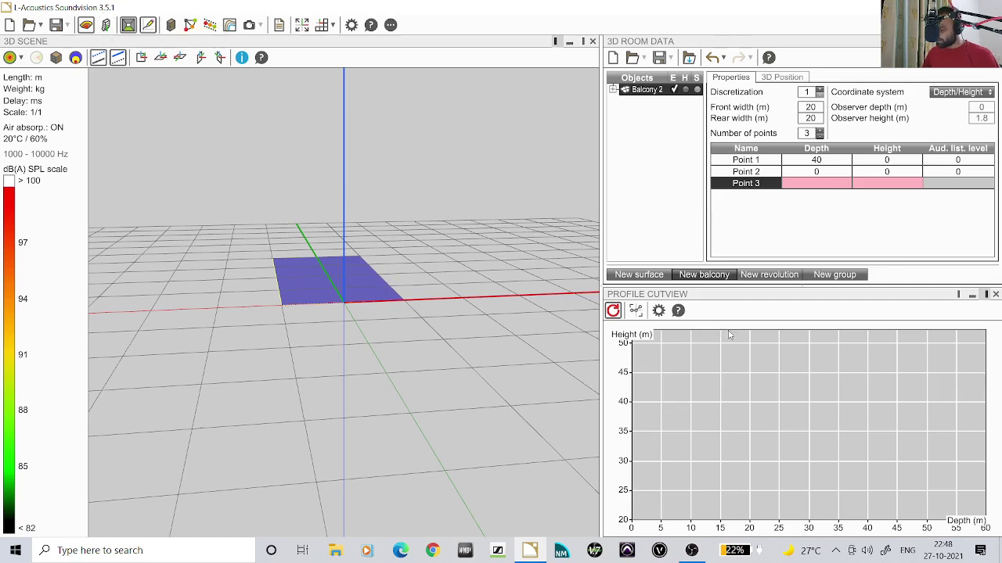
pyautogui.hotkey('ctrl', 'l')
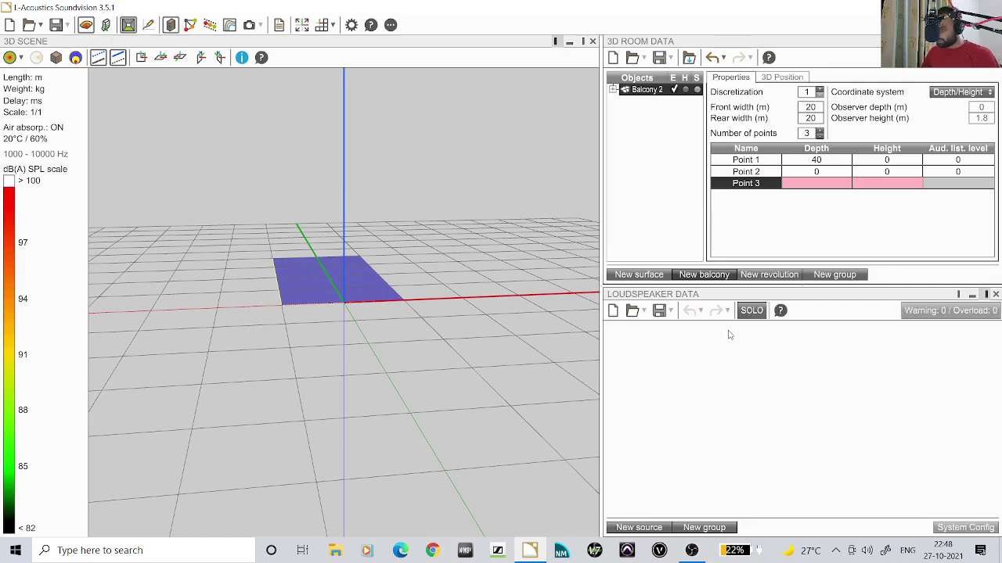
# Add a new K2 loudspeaker source from the K Series.
pyautogui.click(642, 529)
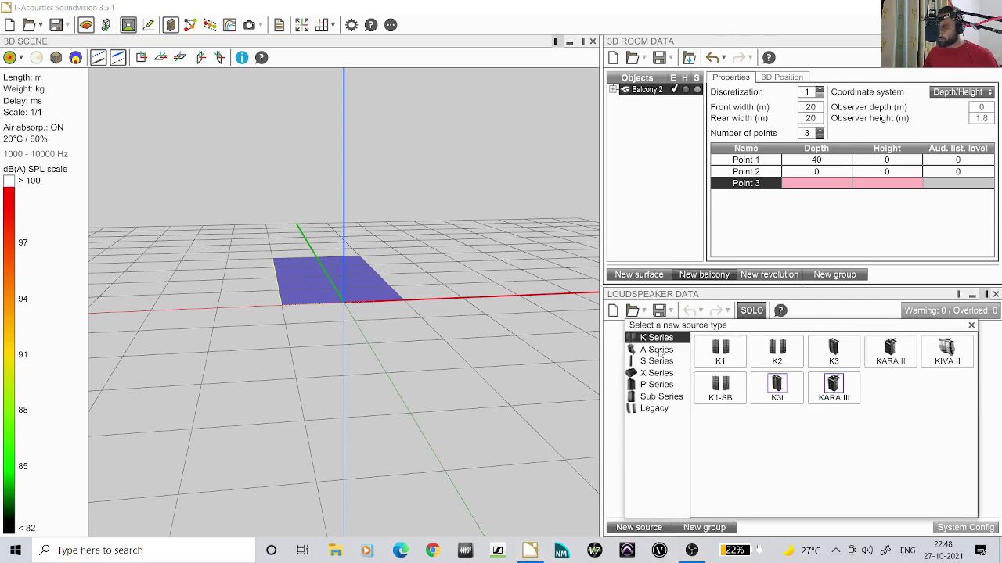
pyautogui.click(777, 353)
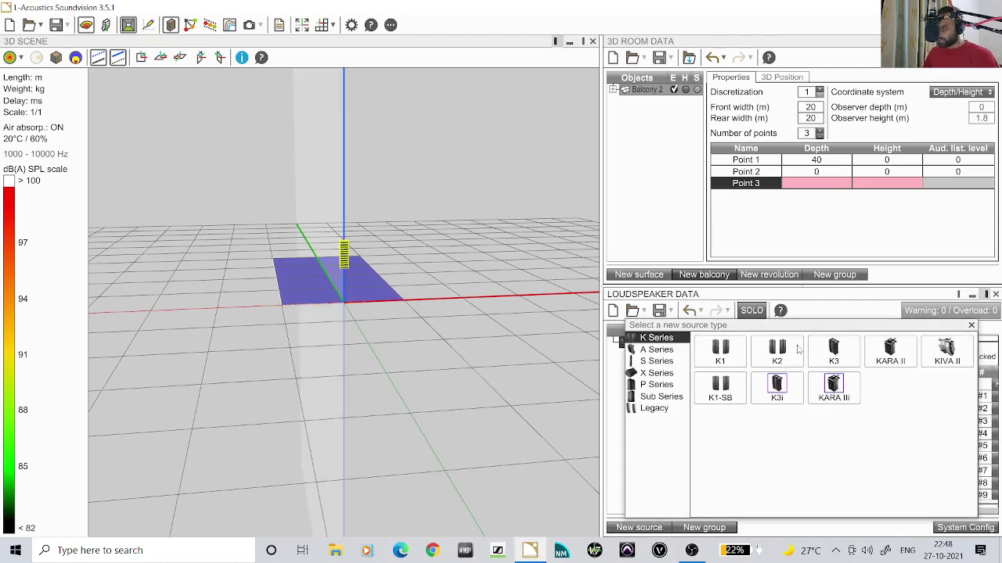
# Close the source type chooser and examine the K2 array and its list of elements.
pyautogui.click(971, 326)
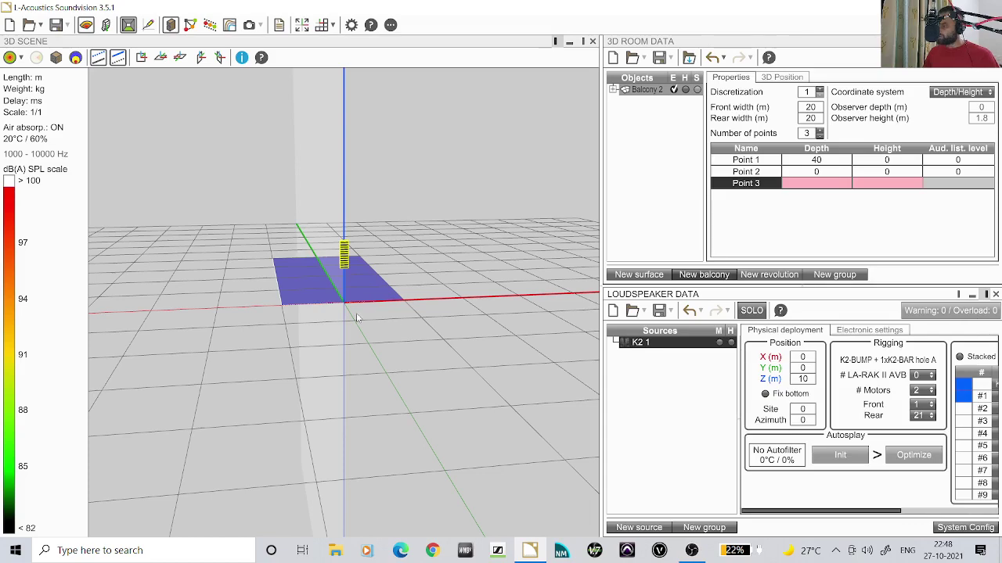
pyautogui.moveTo(356, 317); pyautogui.dragTo(472, 306)
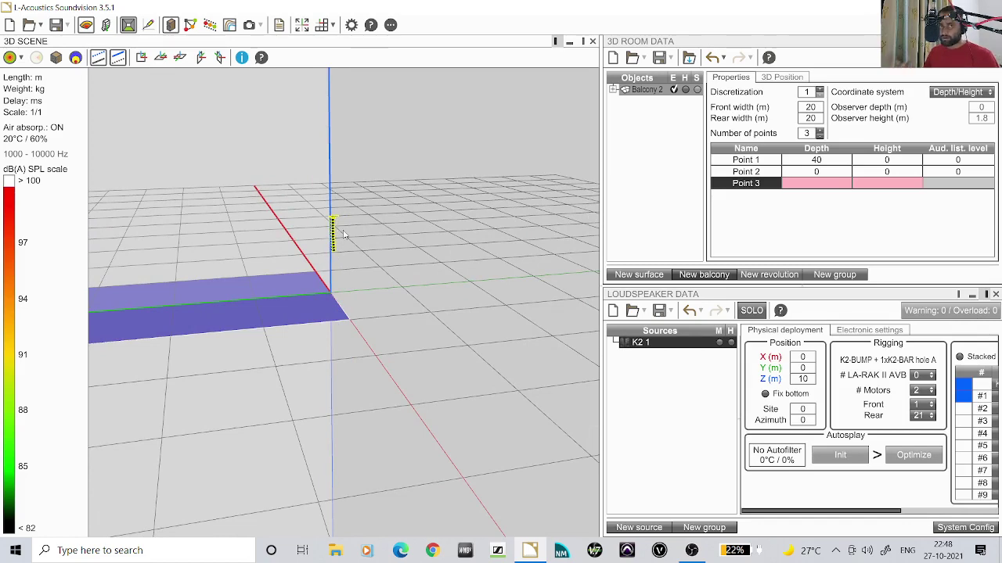
pyautogui.moveTo(370, 243); pyautogui.dragTo(516, 241)
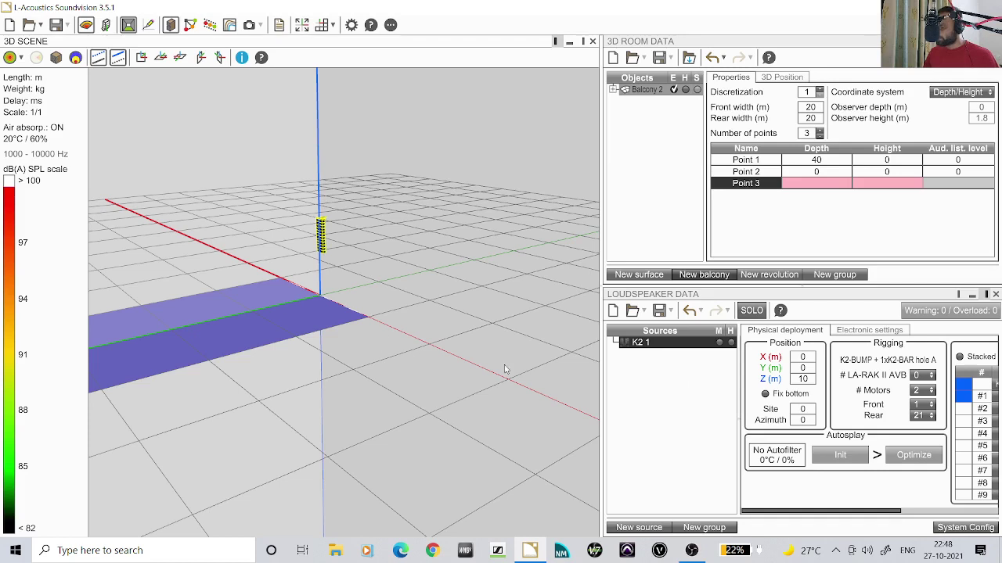
pyautogui.click(105, 25)
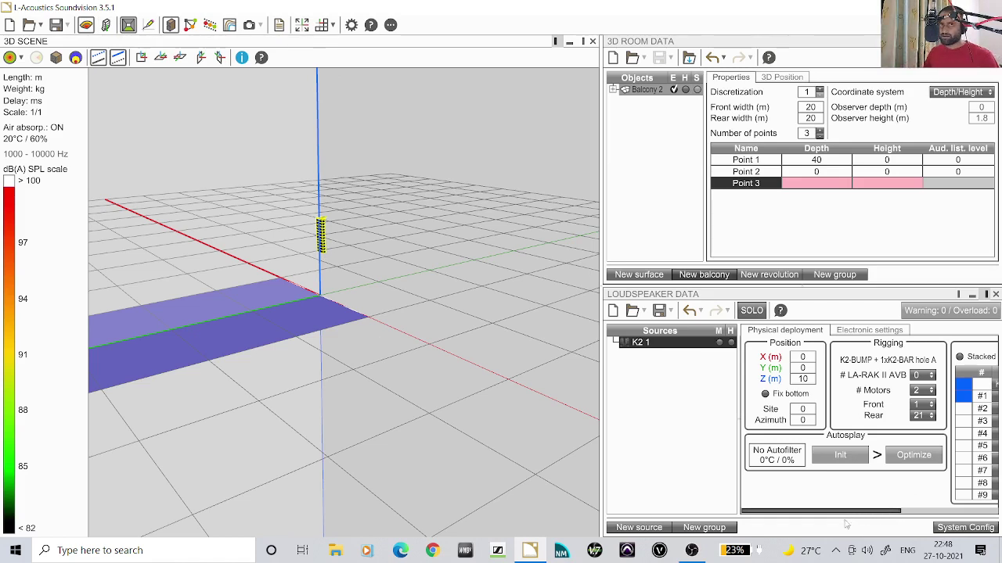
pyautogui.moveTo(844, 512); pyautogui.dragTo(940, 511)
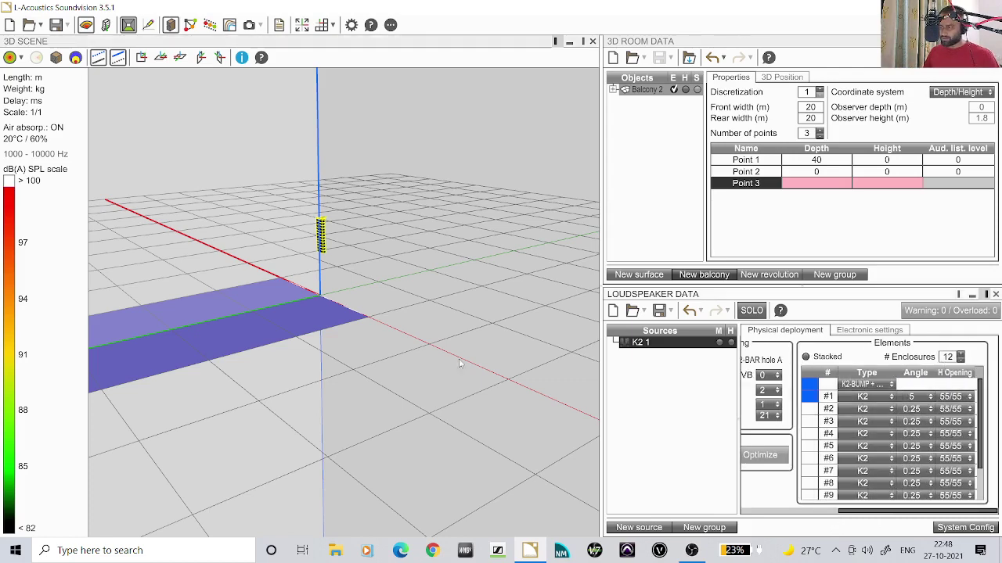
pyautogui.moveTo(343, 319); pyautogui.dragTo(369, 358)
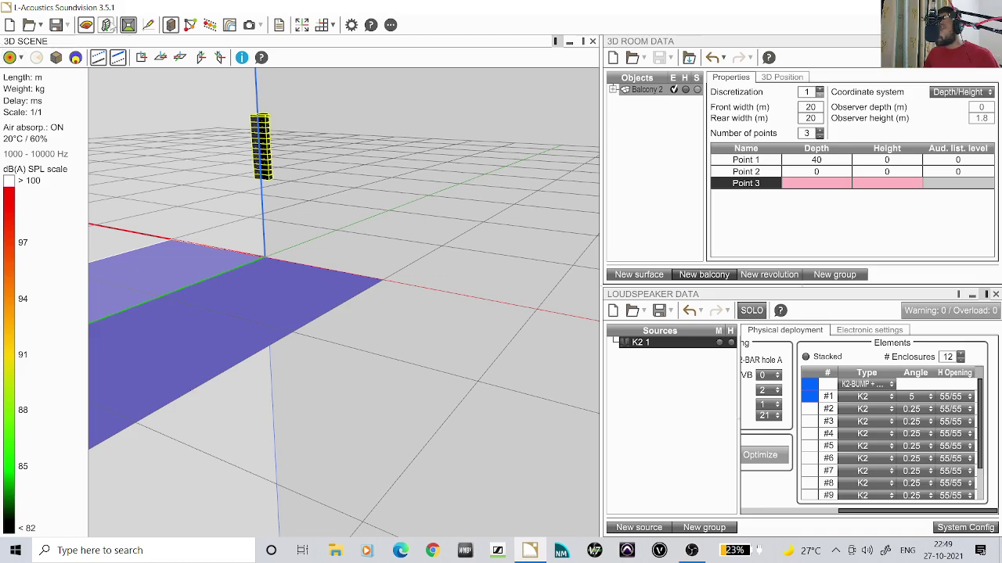
# Open the Mechanics View of the K2 array to review its mechanical data.
pyautogui.click(105, 24)
pyautogui.moveTo(507, 251); pyautogui.dragTo(448, 277)
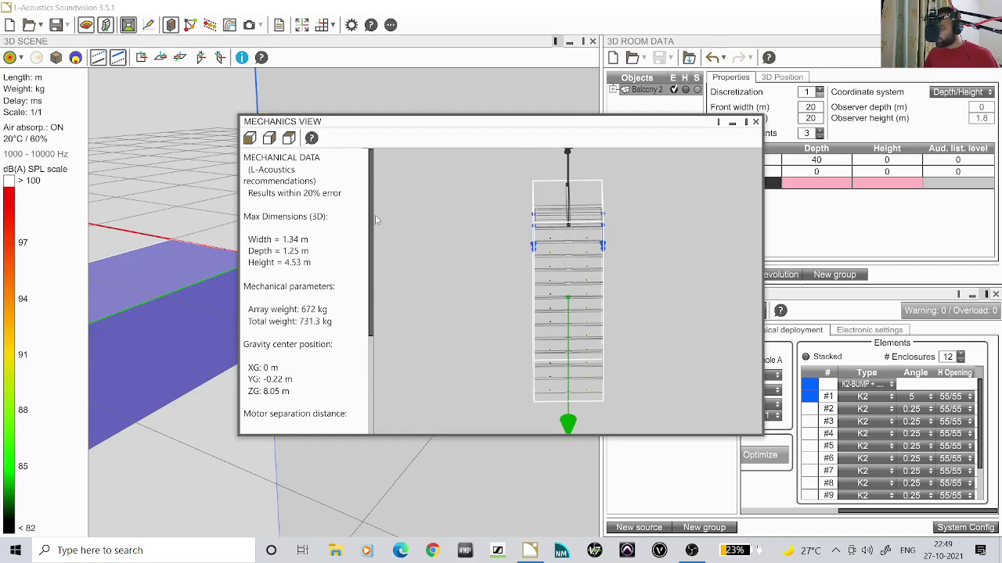
pyautogui.moveTo(377, 220); pyautogui.dragTo(377, 191)
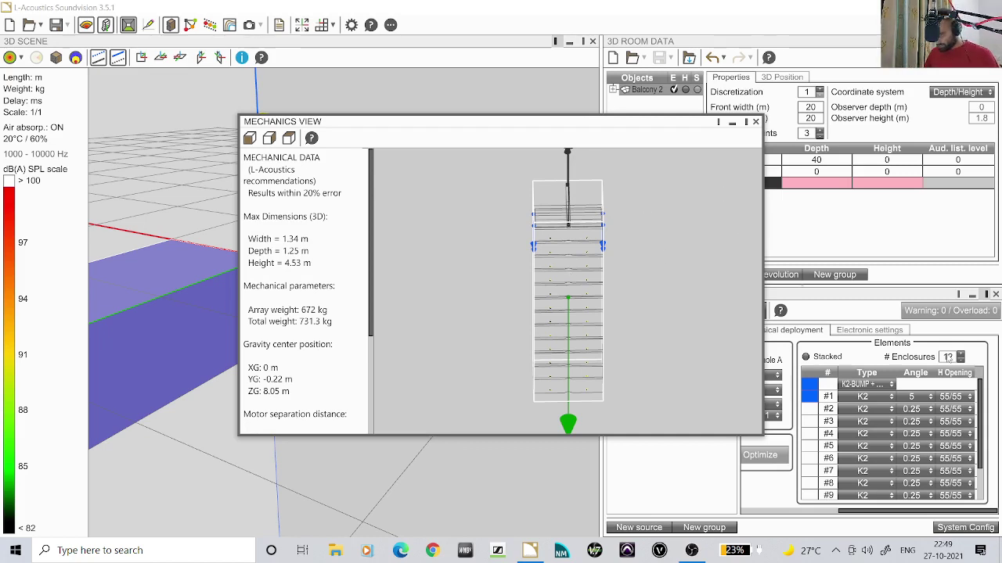
# Set the K2 array's number of enclosures to 24, inspect it in the Mechanics View, and close that window.
pyautogui.click(947, 357)
pyautogui.write('24')
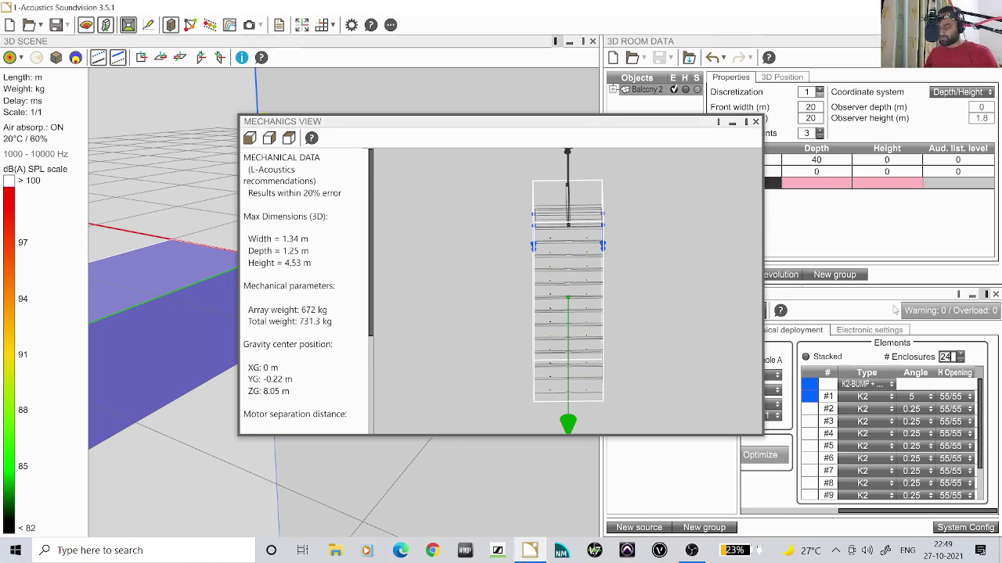
pyautogui.press('Return')
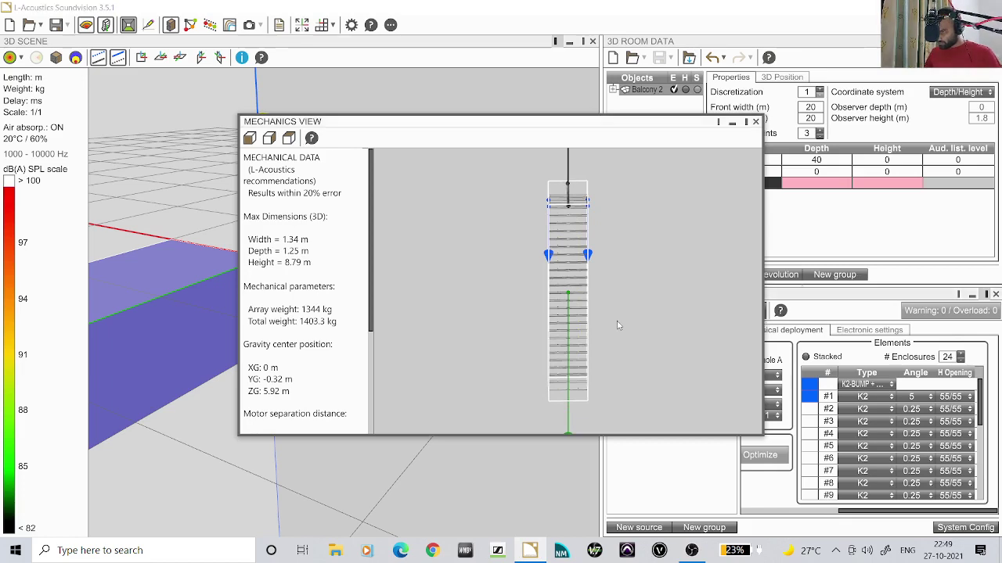
pyautogui.moveTo(615, 324); pyautogui.dragTo(573, 239)
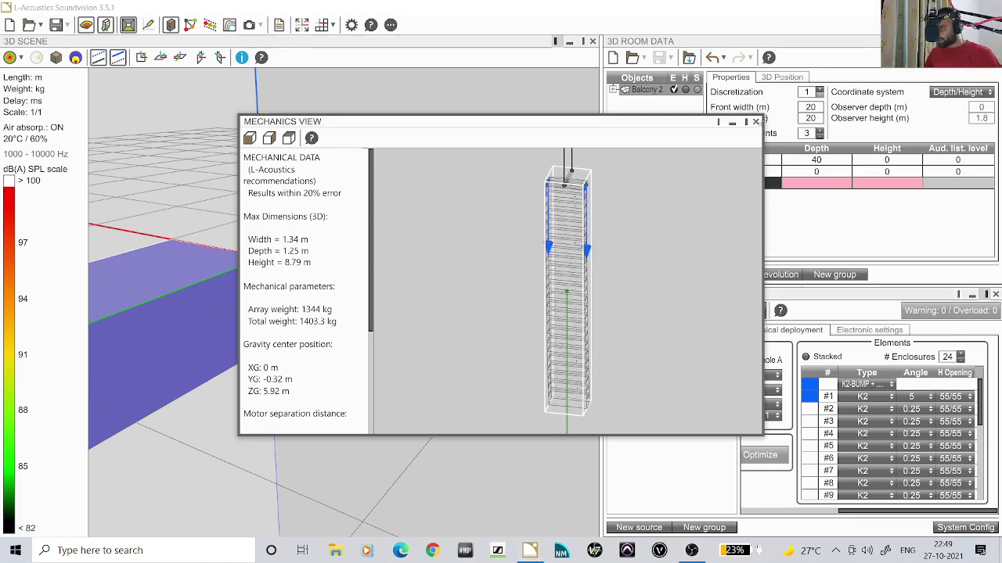
pyautogui.click(755, 121)
pyautogui.moveTo(402, 337); pyautogui.dragTo(208, 284)
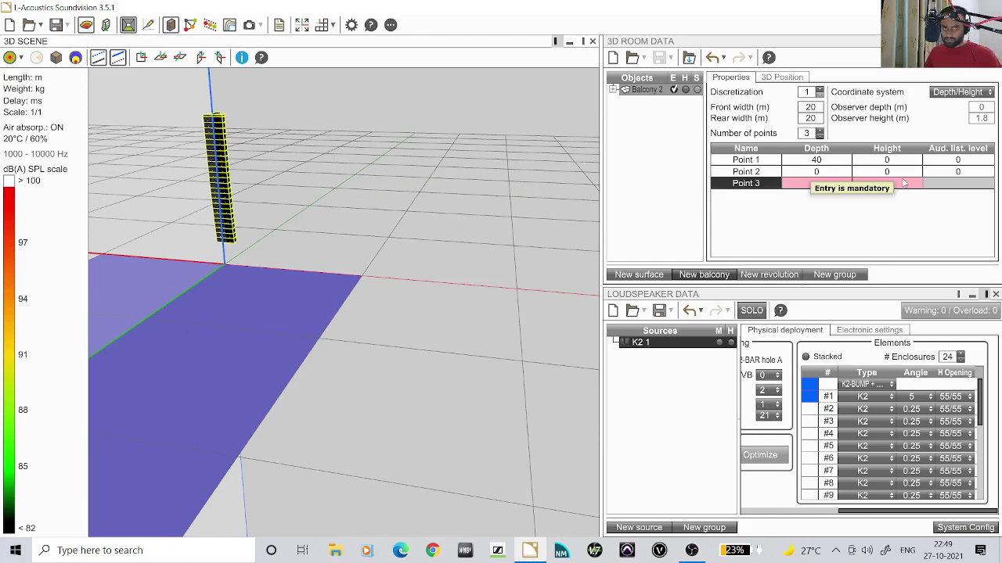
# Set the audience listening level of the balcony's Point 1 to 1.5.
pyautogui.click(960, 158)
pyautogui.write('1.5')
pyautogui.press('Return')
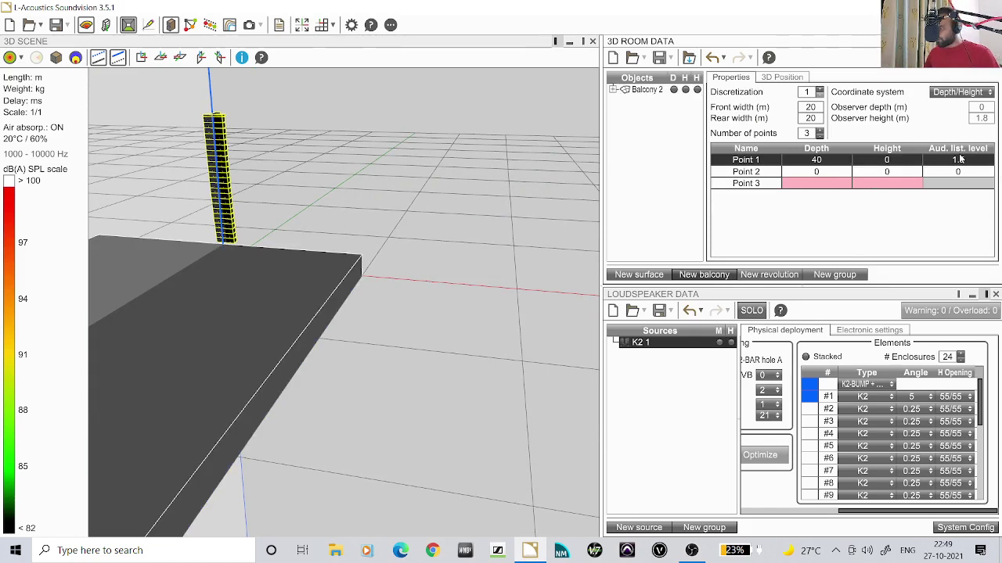
# Convert Balcony 2 to surfaces and reverse the orientation of the resulting surface.
pyautogui.rightClick(637, 88)
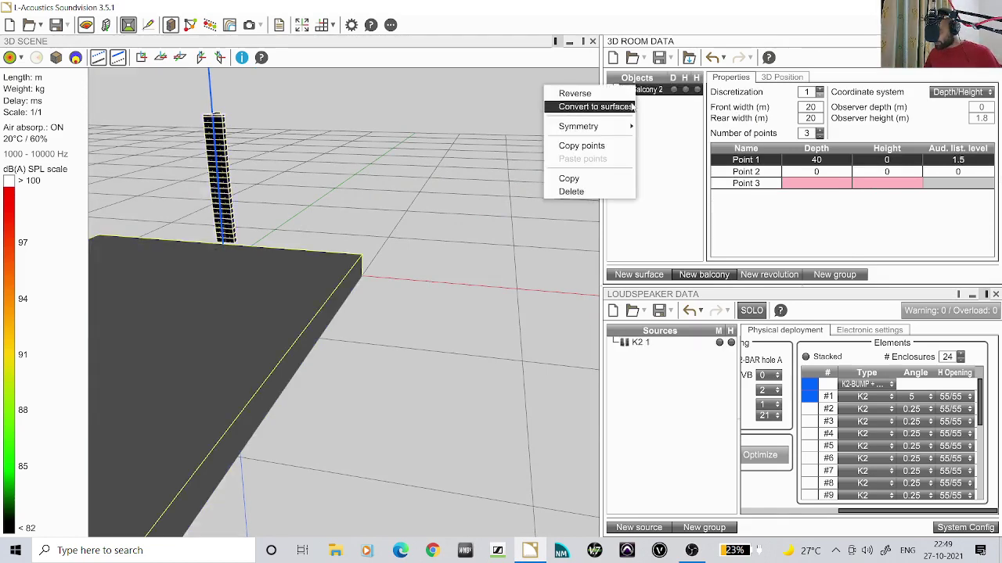
pyautogui.click(603, 102)
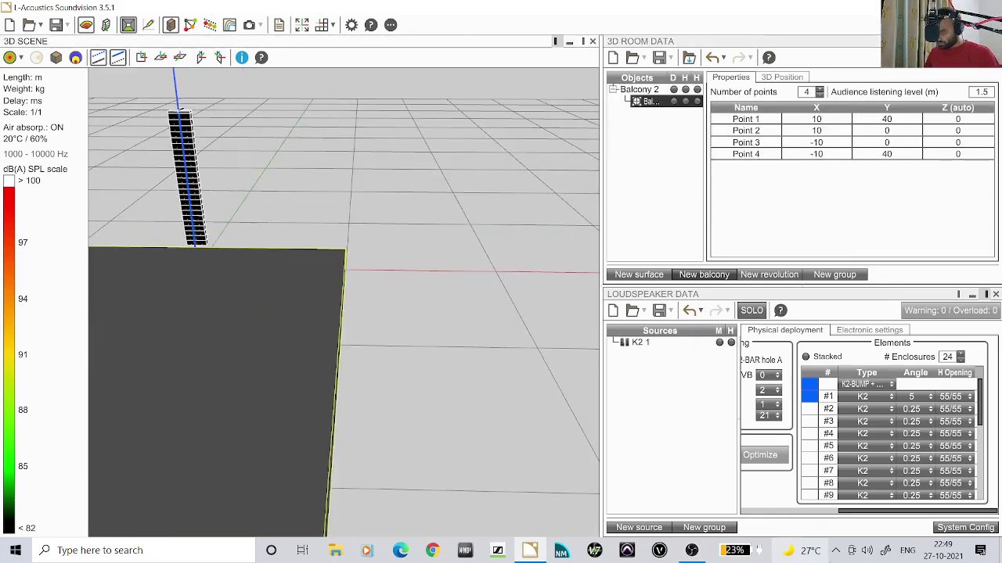
pyautogui.click(878, 516)
pyautogui.moveTo(878, 513); pyautogui.dragTo(783, 513)
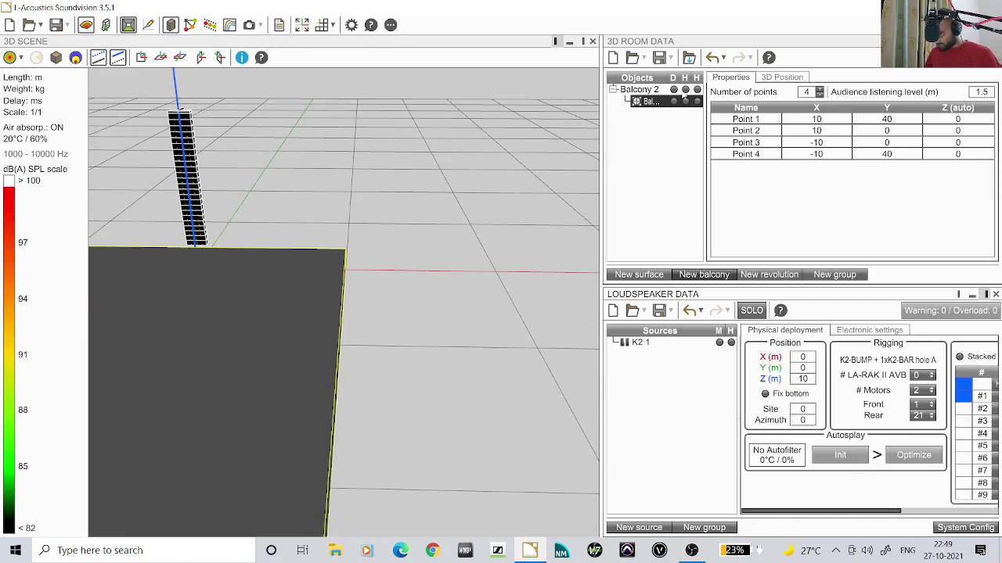
pyautogui.rightClick(648, 106)
pyautogui.click(633, 108)
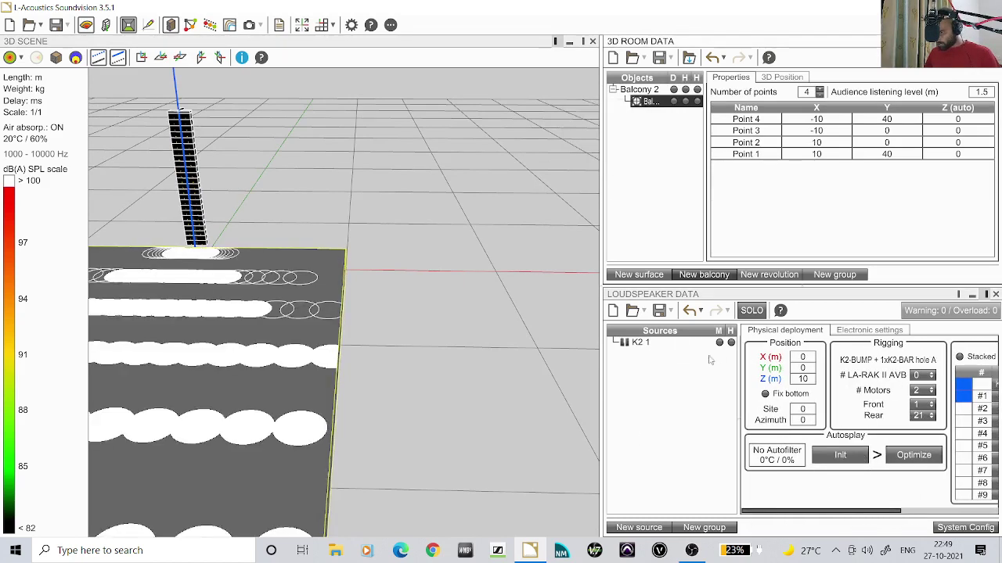
# Initialize and optimize the 24-enclosure K2 array with the automatic splay function.
pyautogui.click(851, 511)
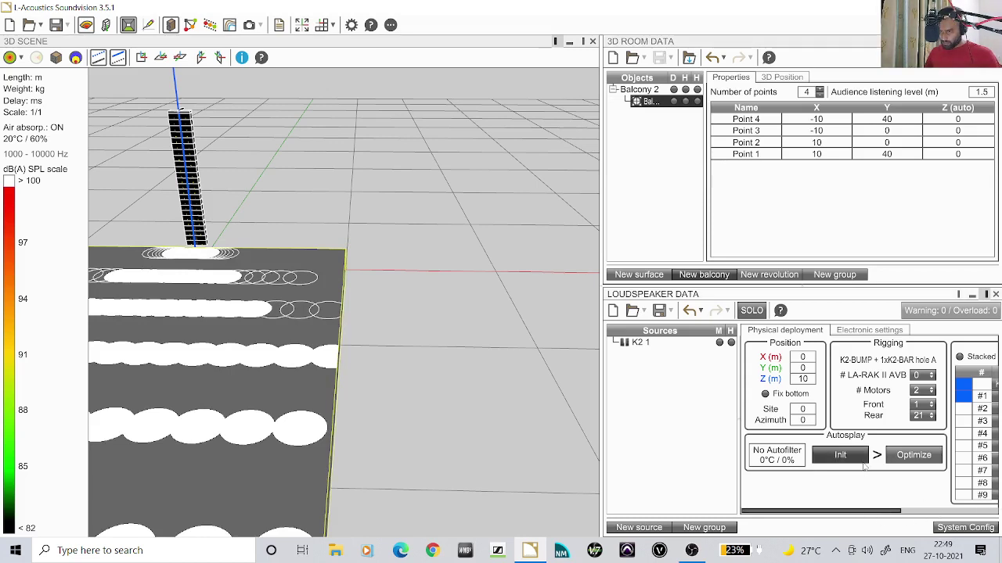
pyautogui.click(840, 455)
pyautogui.click(913, 455)
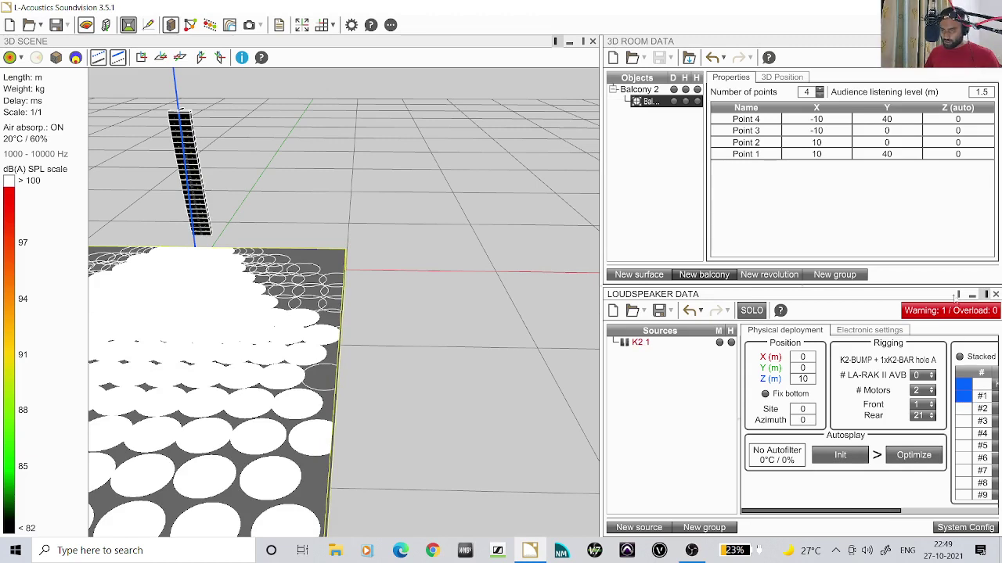
# Open the K2 source's mechanical warning in the Mechanics View, review it, and close the window.
pyautogui.moveTo(945, 311)
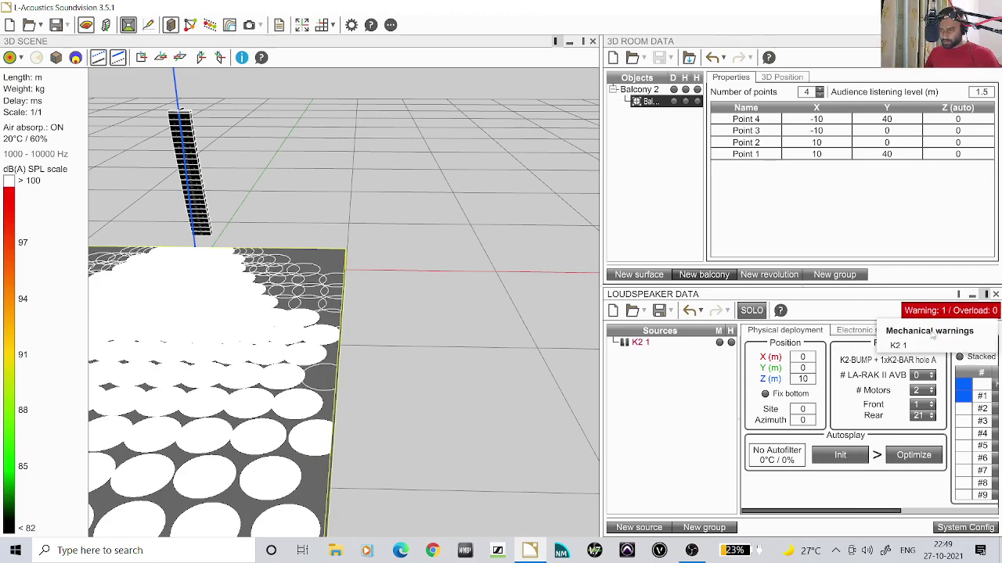
pyautogui.click(900, 346)
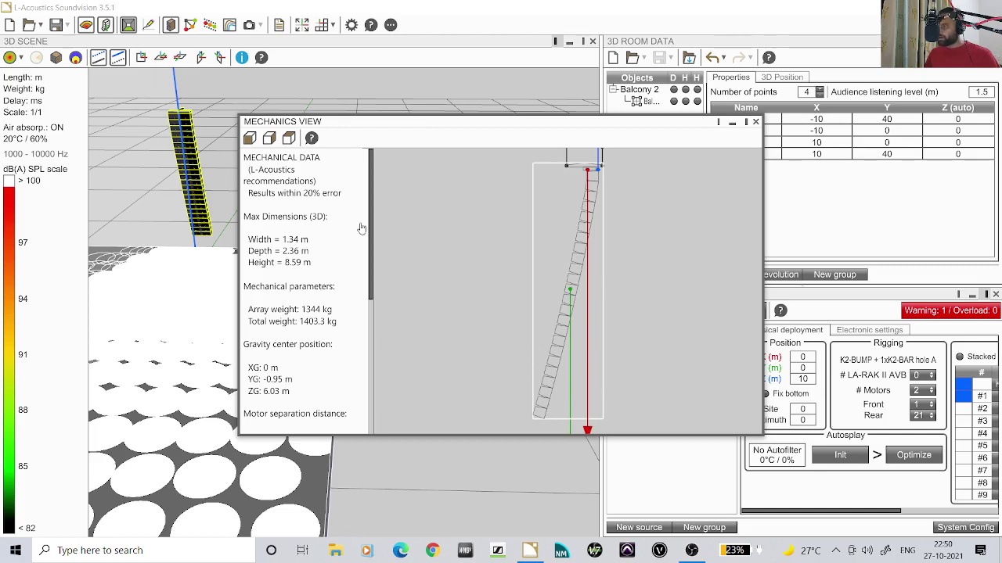
pyautogui.click(755, 123)
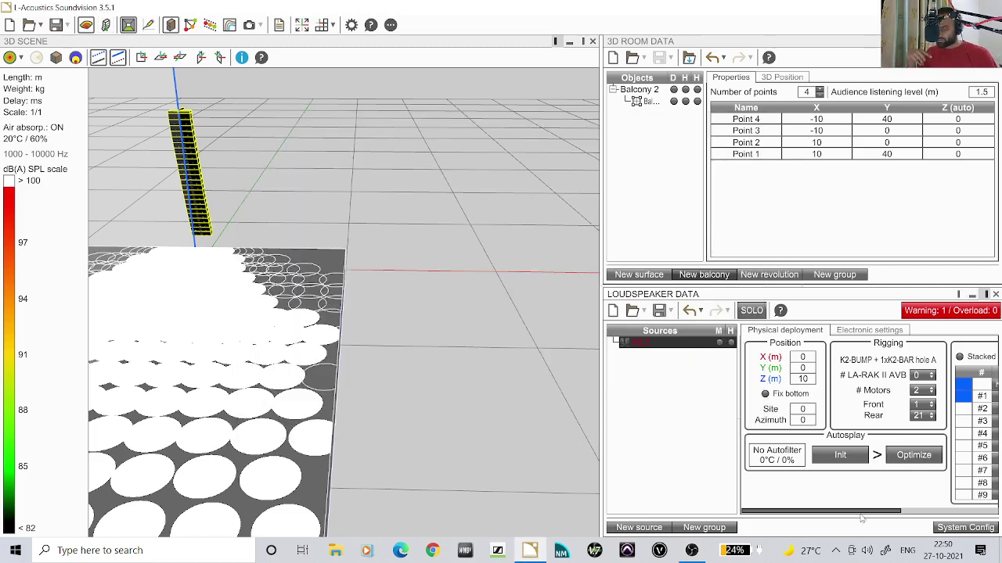
# Set the K2 array's number of enclosures to 12.
pyautogui.moveTo(896, 512); pyautogui.dragTo(990, 509)
pyautogui.doubleClick(947, 357)
pyautogui.write('12')
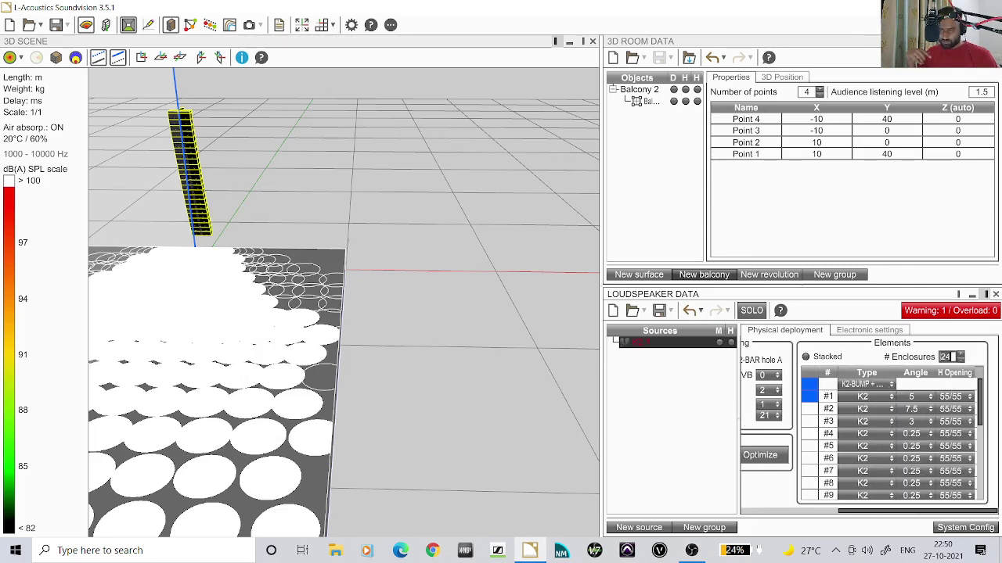
pyautogui.press('Return')
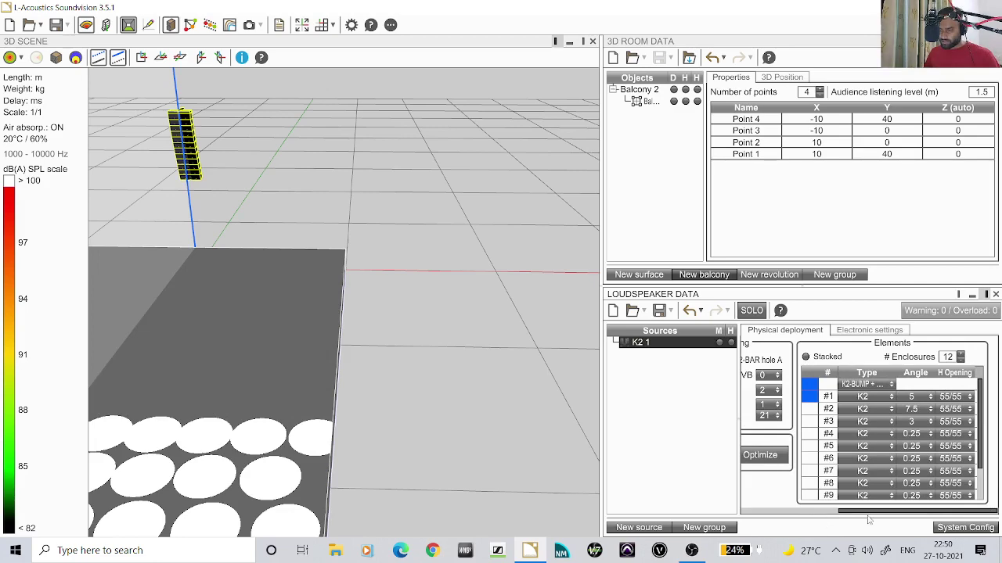
# Initialize and optimize the 12-enclosure K2 array with the automatic splay function, and inspect its element angles and coverage.
pyautogui.moveTo(858, 515); pyautogui.dragTo(761, 515)
pyautogui.click(840, 455)
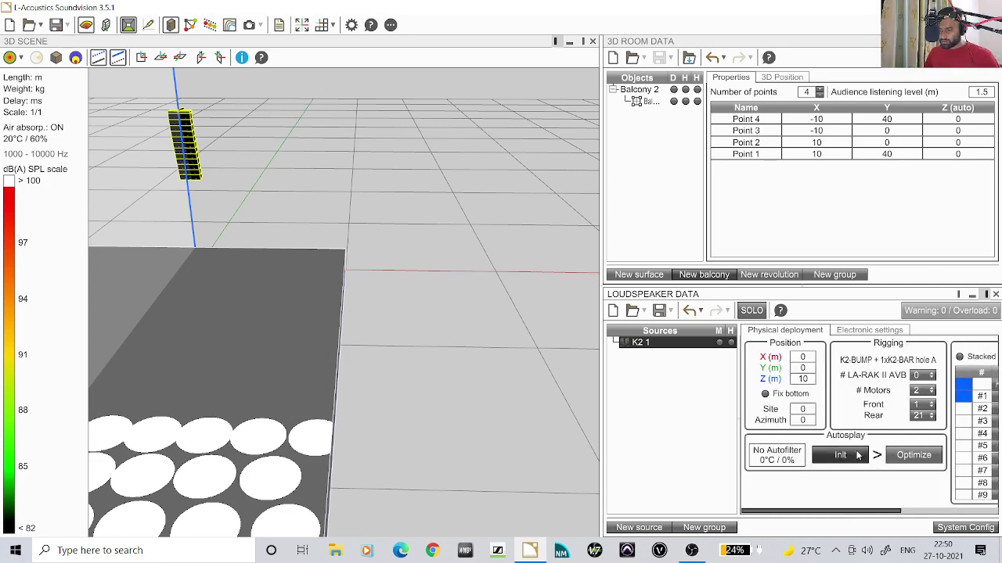
pyautogui.click(912, 455)
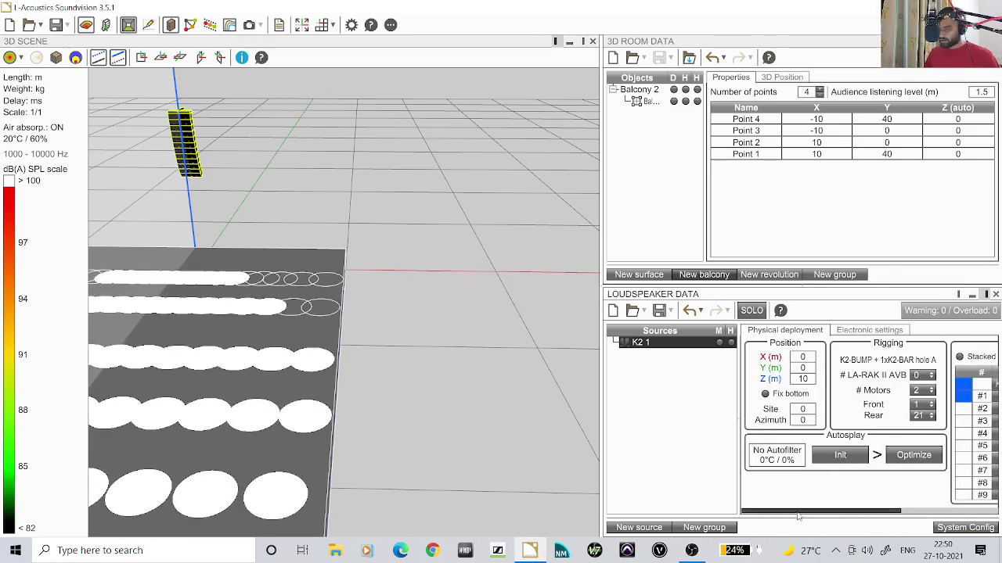
pyautogui.moveTo(822, 513); pyautogui.dragTo(919, 512)
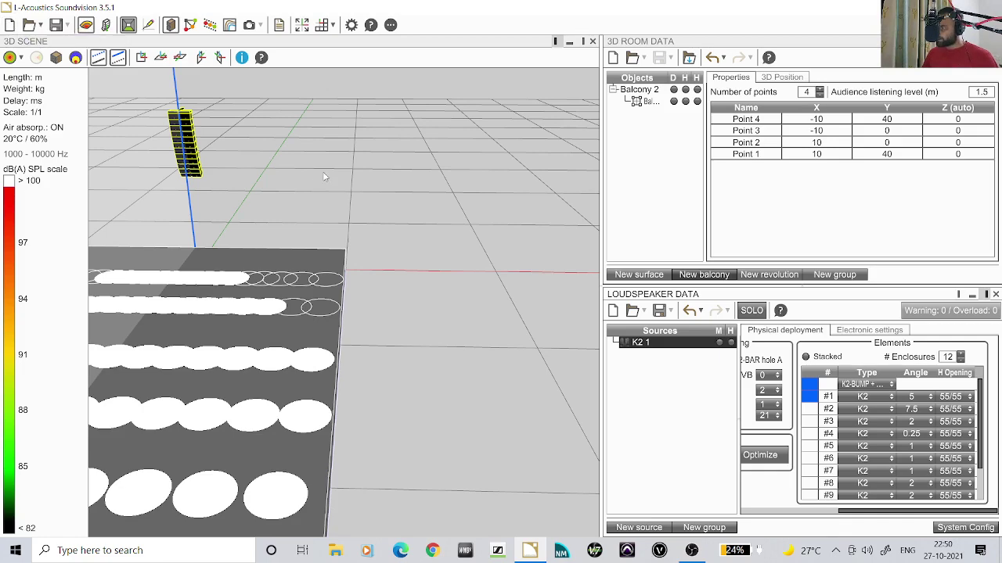
pyautogui.moveTo(220, 153); pyautogui.dragTo(141, 80)
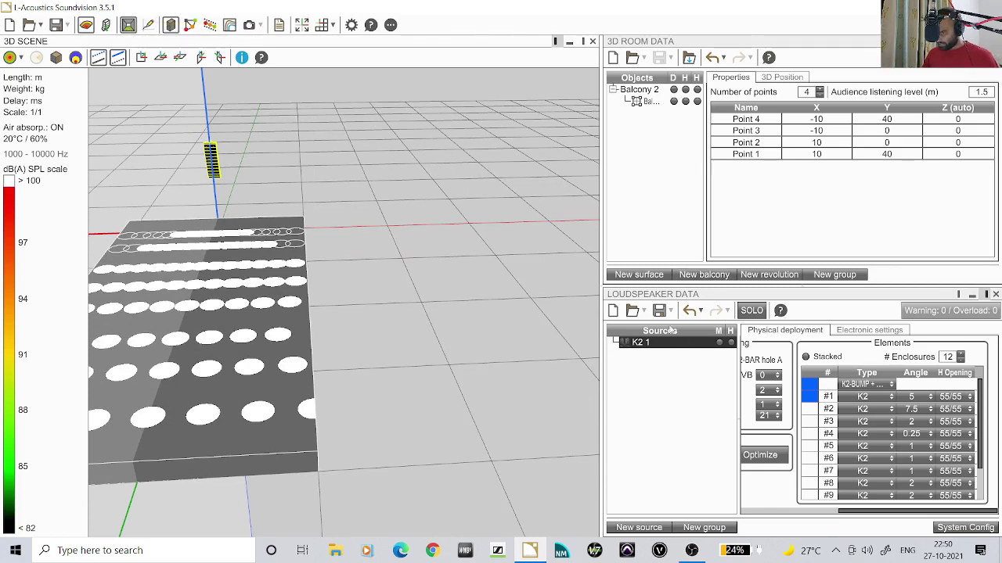
# Hide the docked 3D room data, display it again as a floating window, and close that window.
pyautogui.click(128, 24)
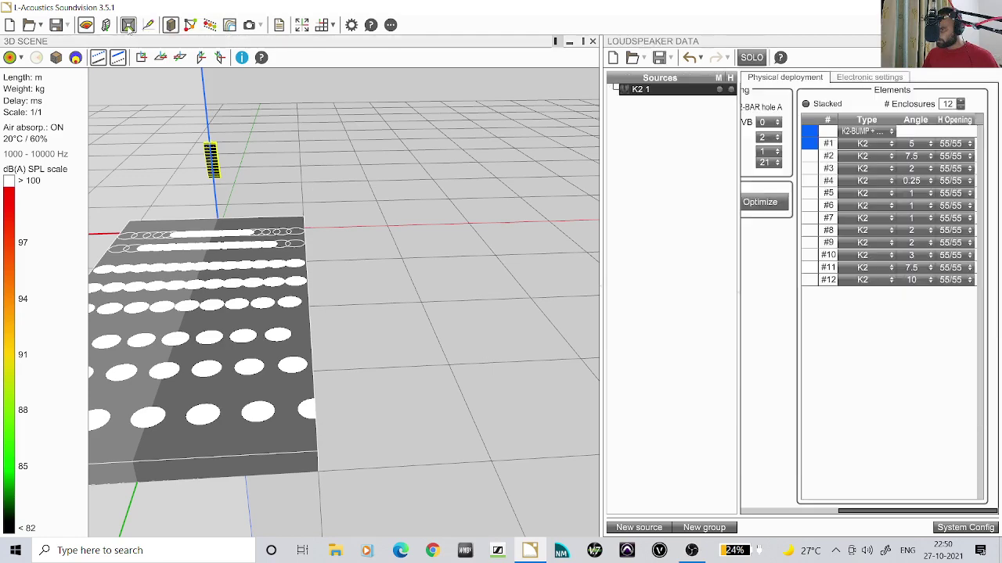
pyautogui.click(129, 25)
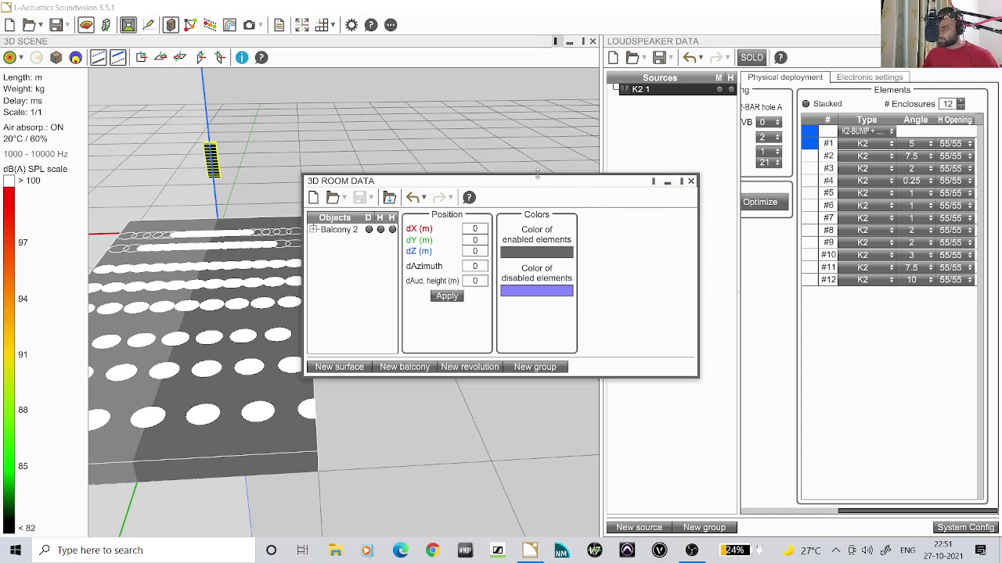
pyautogui.click(691, 181)
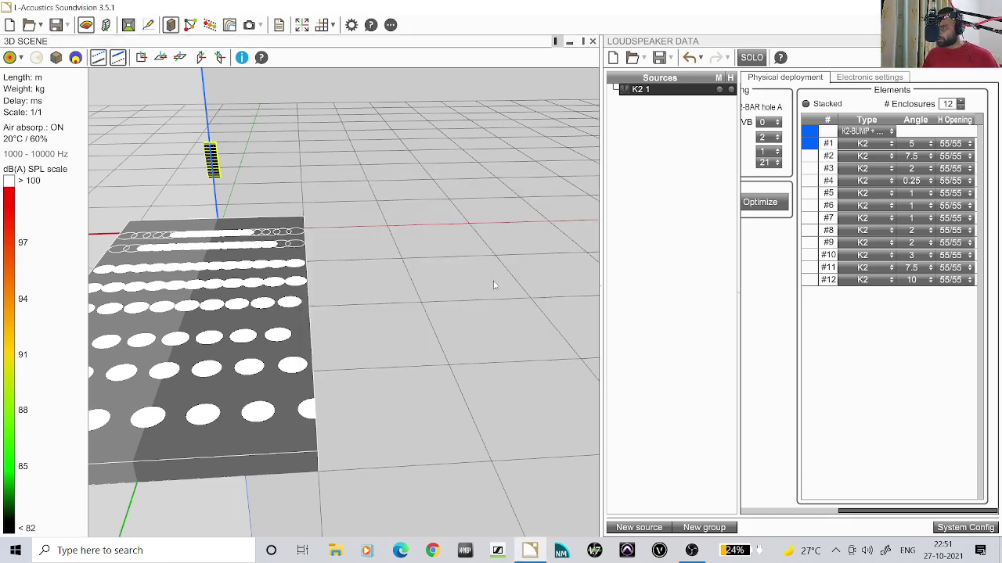
pyautogui.scroll(2, 515, 288)
pyautogui.scroll(-1, 475, 294)
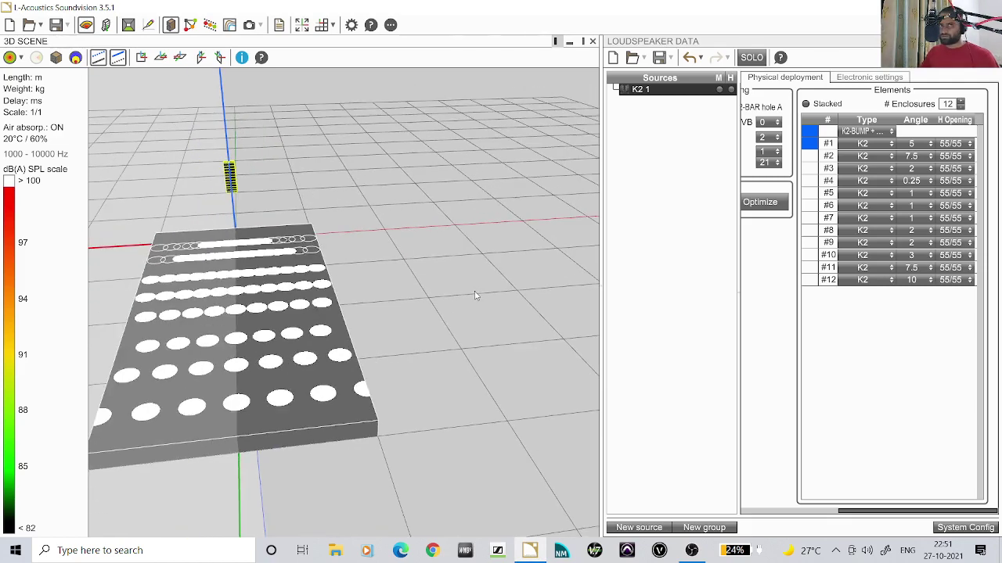
# Widen the 3D scene, and restore the window layout with the room data and loudspeaker data docked beside it.
pyautogui.click(597, 286)
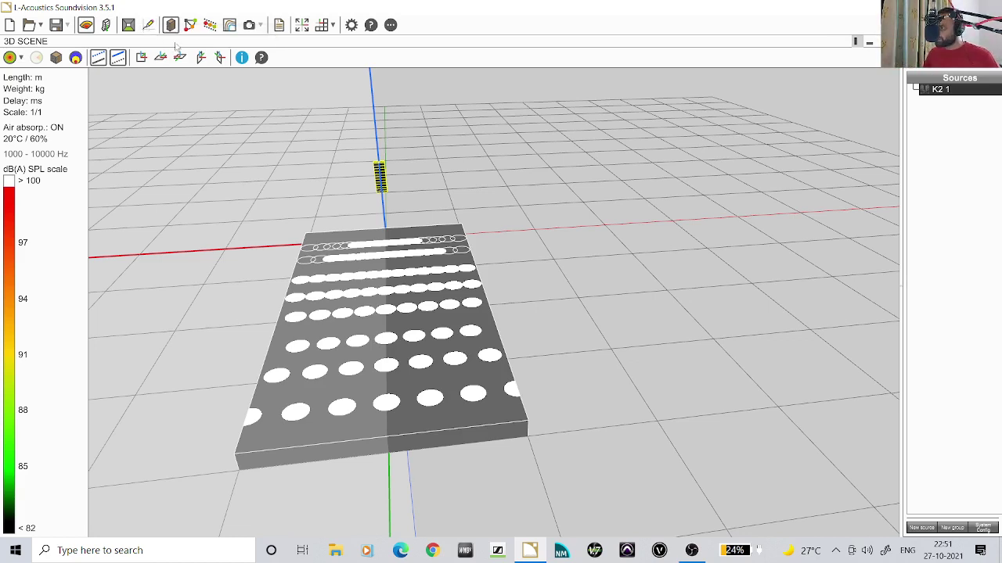
pyautogui.click(324, 25)
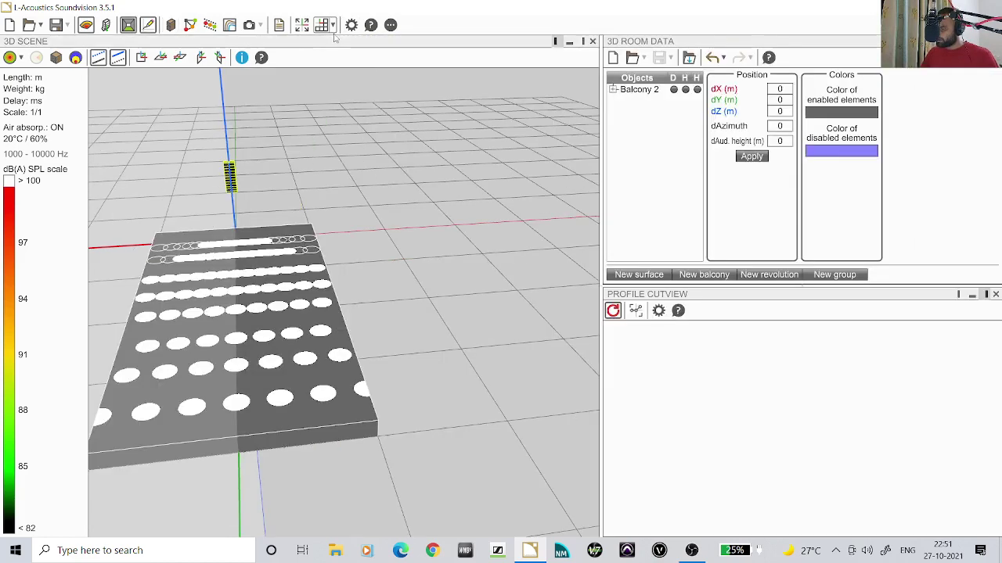
pyautogui.click(324, 24)
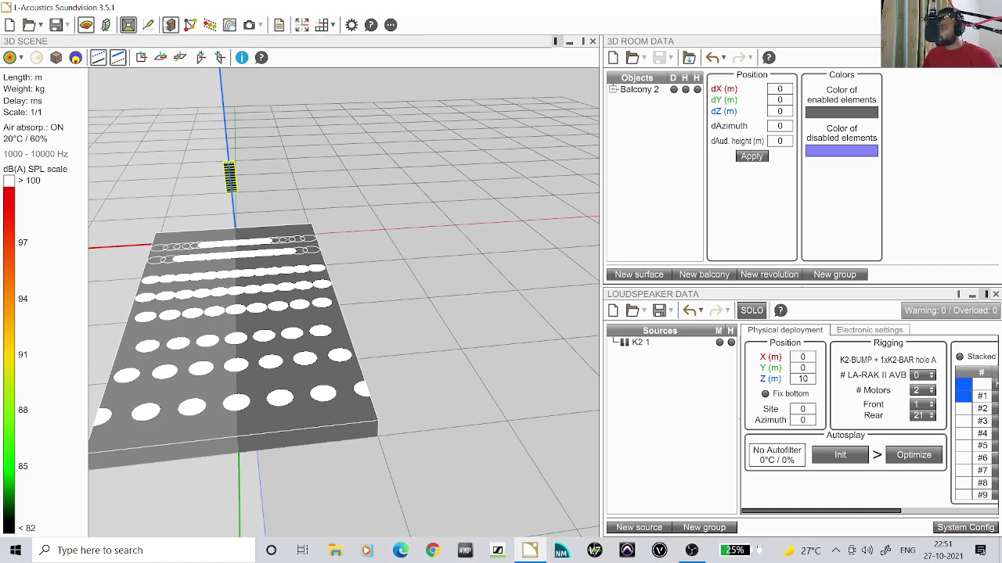
# Hide the loudspeaker data and room data to enlarge the 3D scene, and display both docked windows again.
pyautogui.click(172, 27)
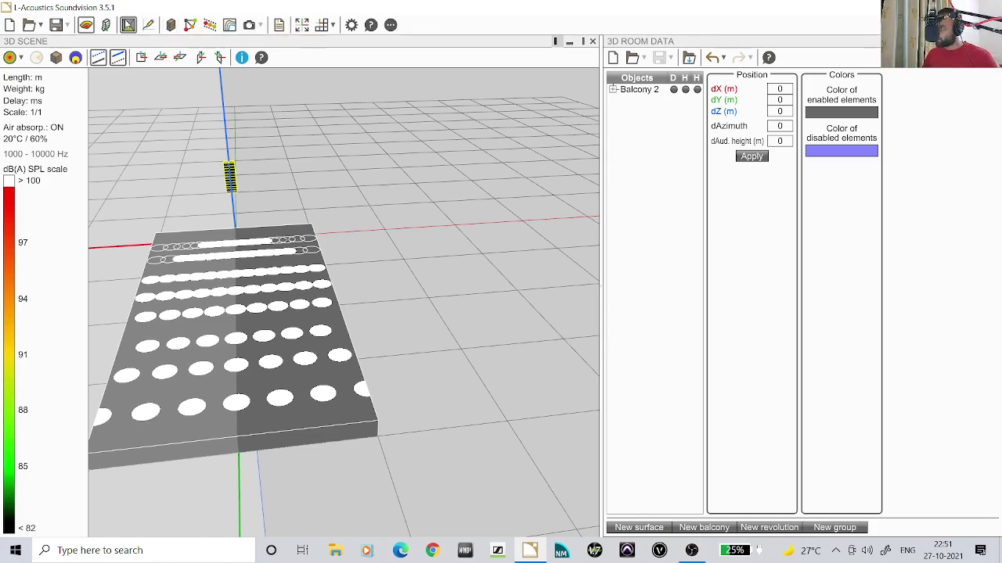
pyautogui.click(128, 25)
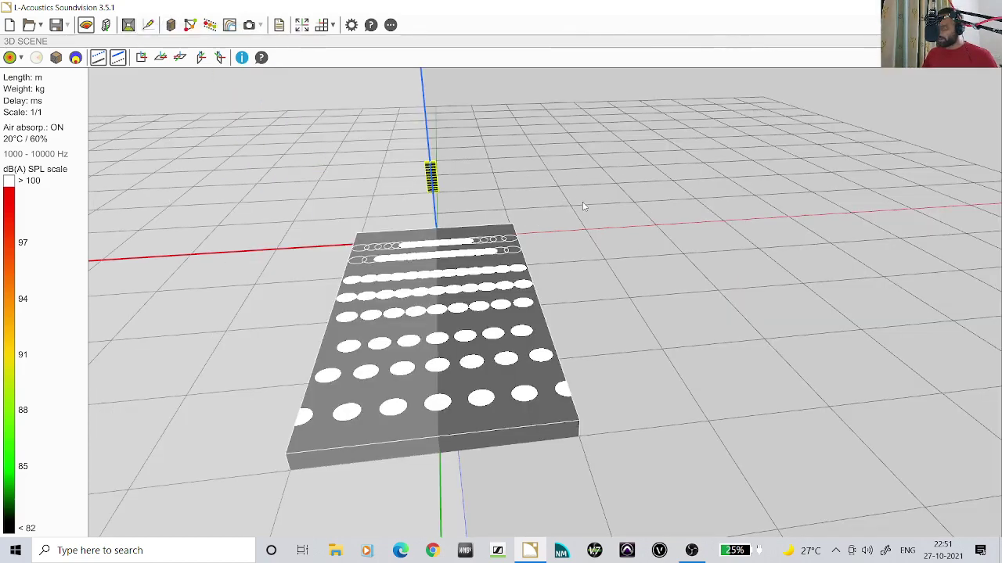
pyautogui.moveTo(727, 311); pyautogui.dragTo(633, 376)
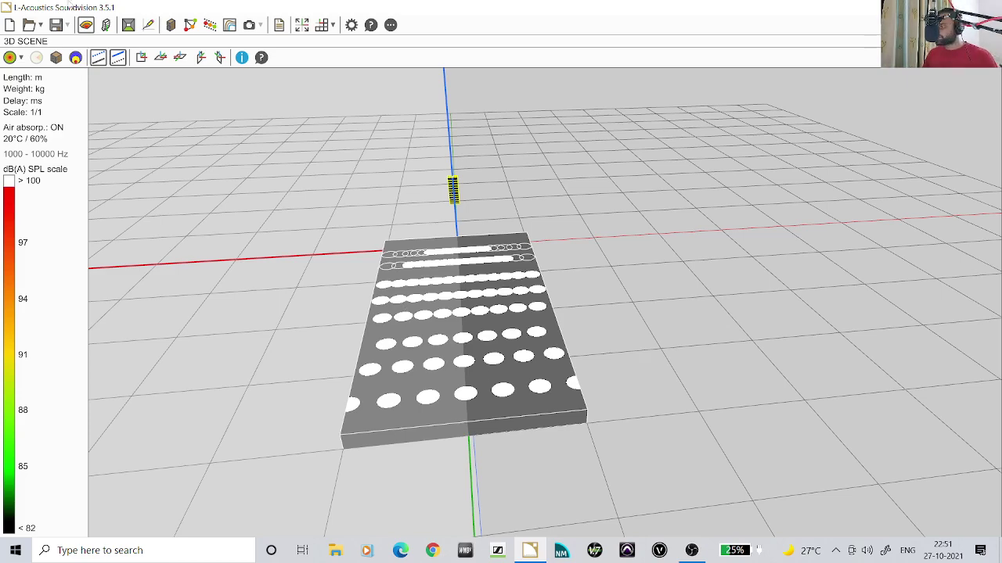
pyautogui.click(128, 24)
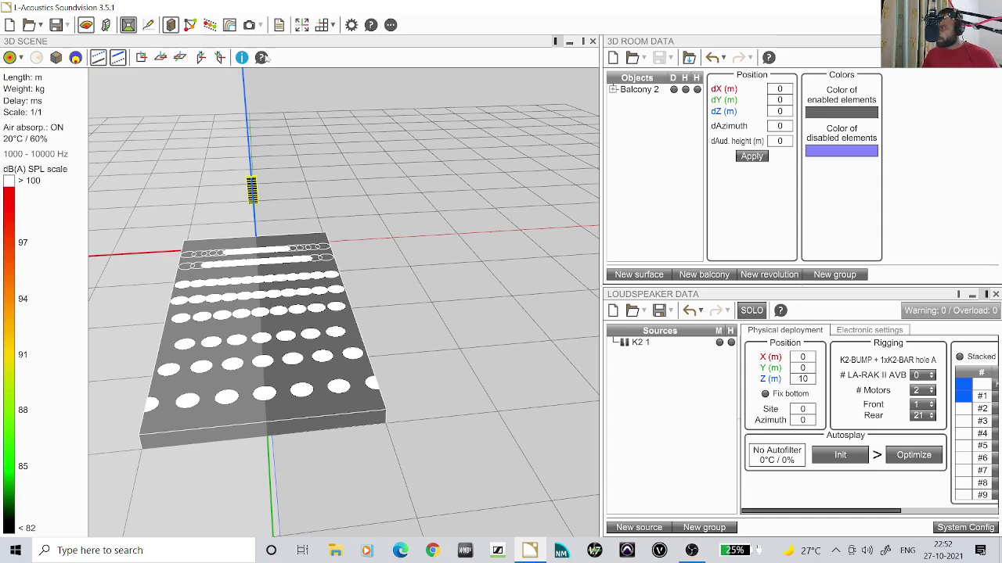
# Display the K2 source cutview, move it clear of the centre of the scene, and inspect the coverage between dmin and dmax.
pyautogui.click(192, 26)
pyautogui.moveTo(479, 181); pyautogui.dragTo(116, 85)
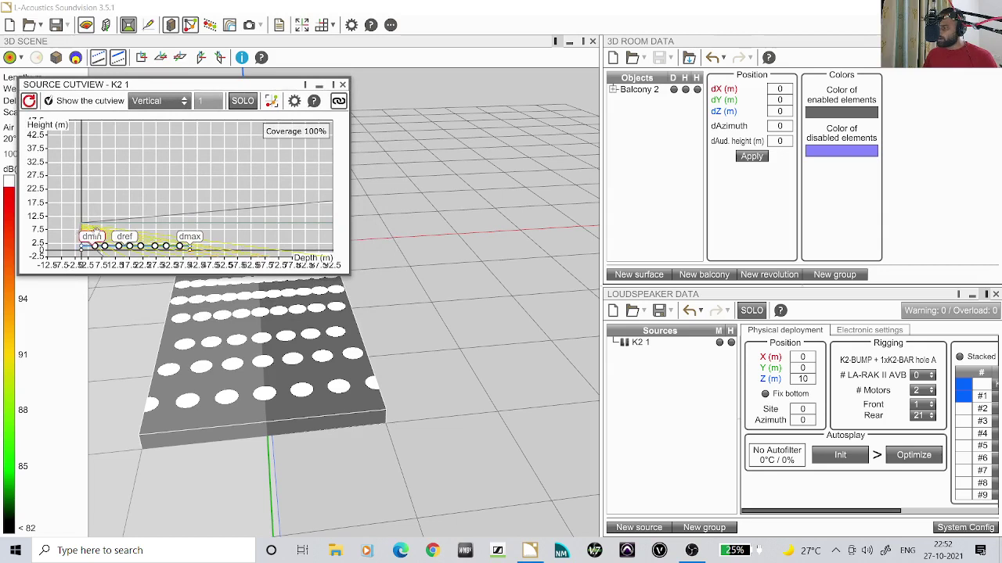
pyautogui.moveTo(104, 249)
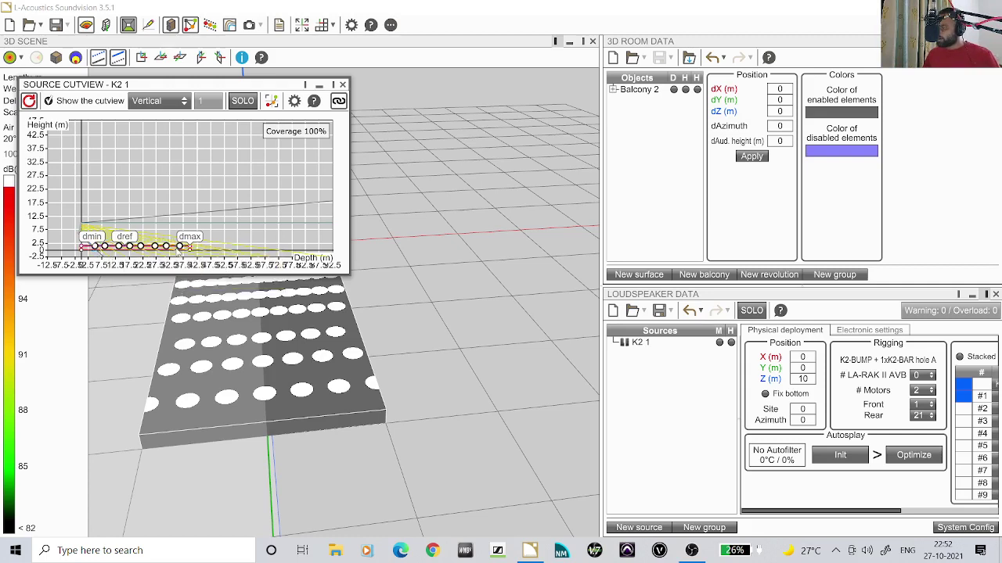
pyautogui.moveTo(181, 247)
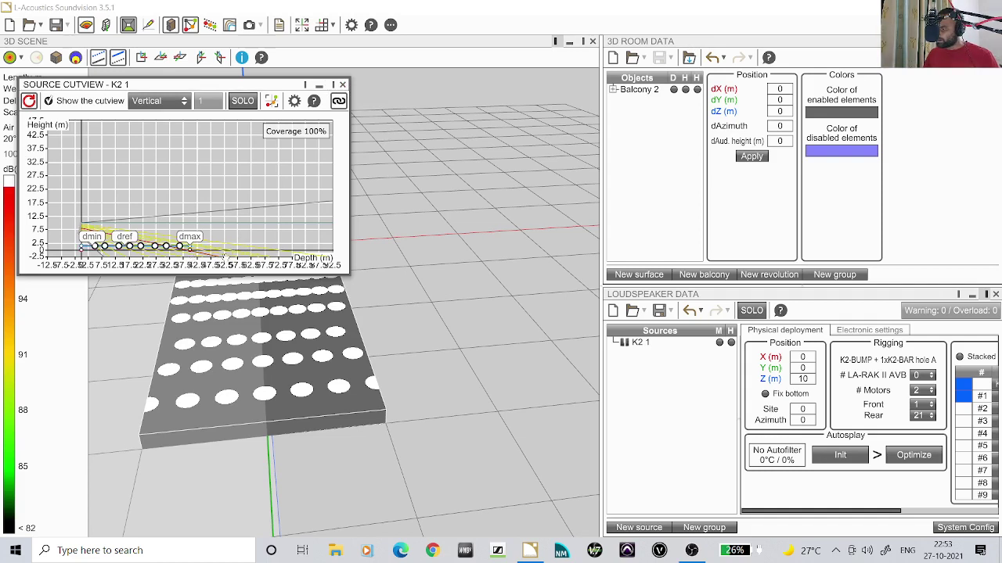
pyautogui.scroll(-1, 255, 211)
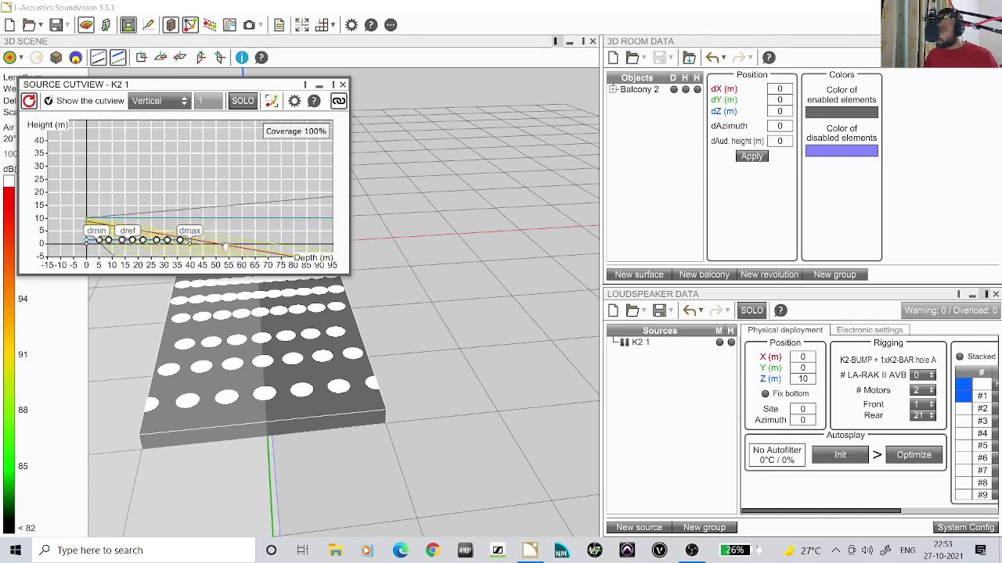
# Re-aim the K2 array to a site angle of -12.2° in the source cutview, and initialize and optimize its splay again.
pyautogui.moveTo(190, 243); pyautogui.dragTo(197, 252)
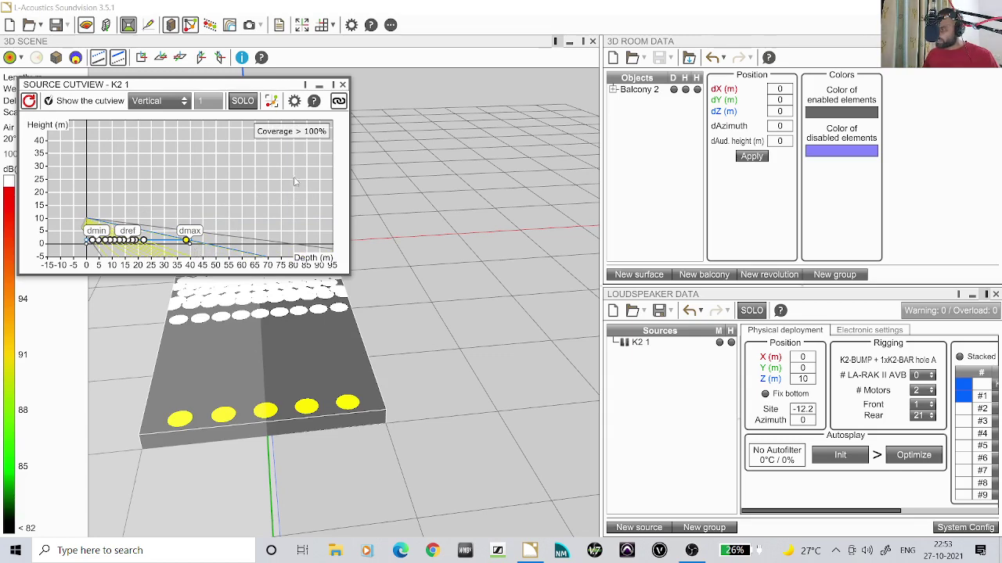
pyautogui.click(835, 455)
pyautogui.click(912, 456)
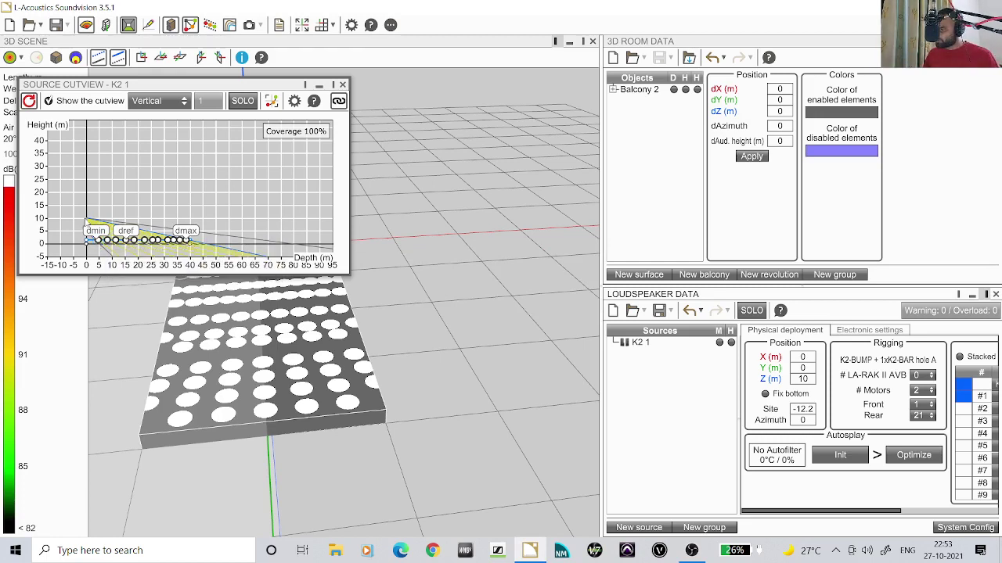
pyautogui.moveTo(189, 245)
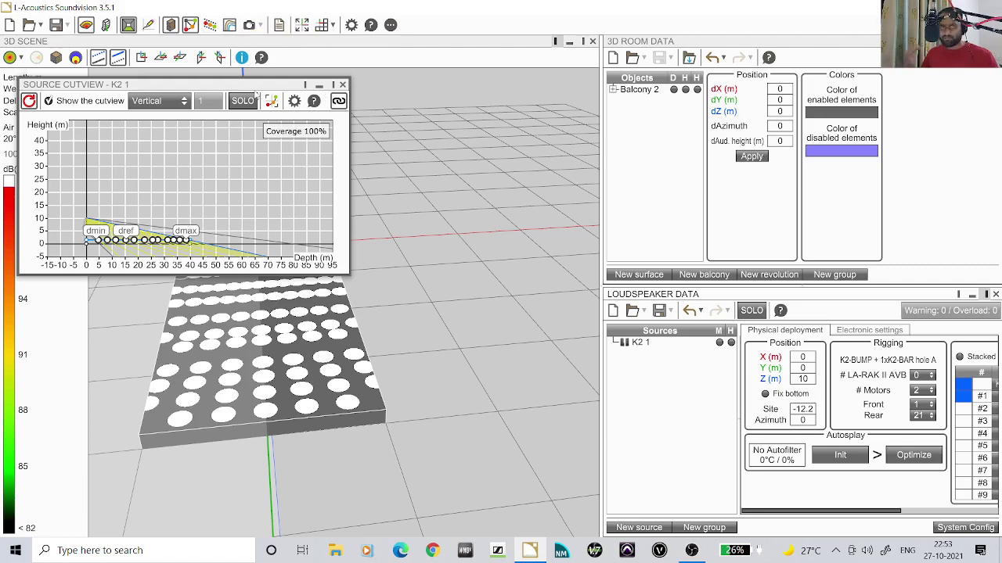
# Display the K2 SPL target and frequency response, placing the SPL target beside the source cutview and the frequency response below it.
pyautogui.click(210, 26)
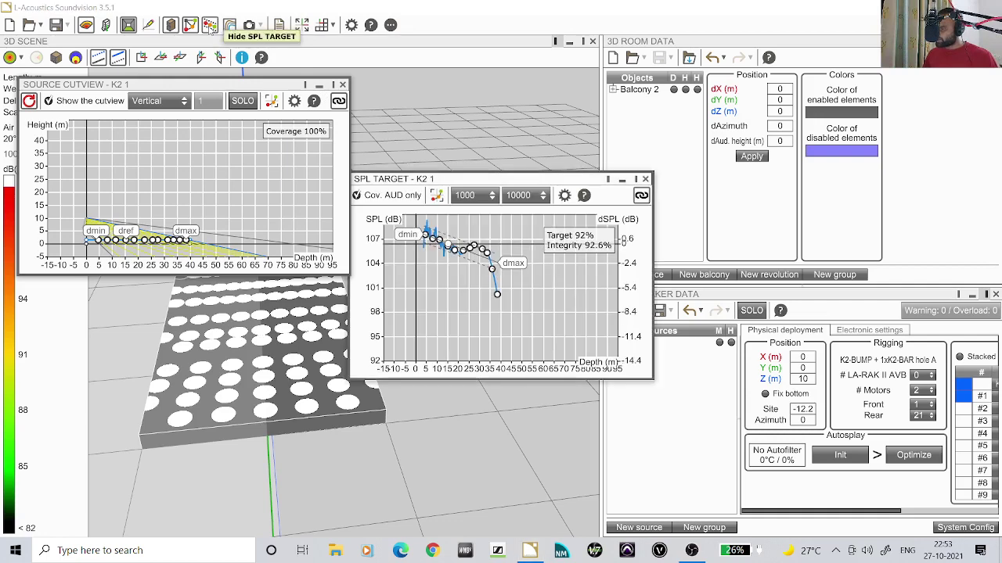
pyautogui.moveTo(506, 180); pyautogui.dragTo(511, 84)
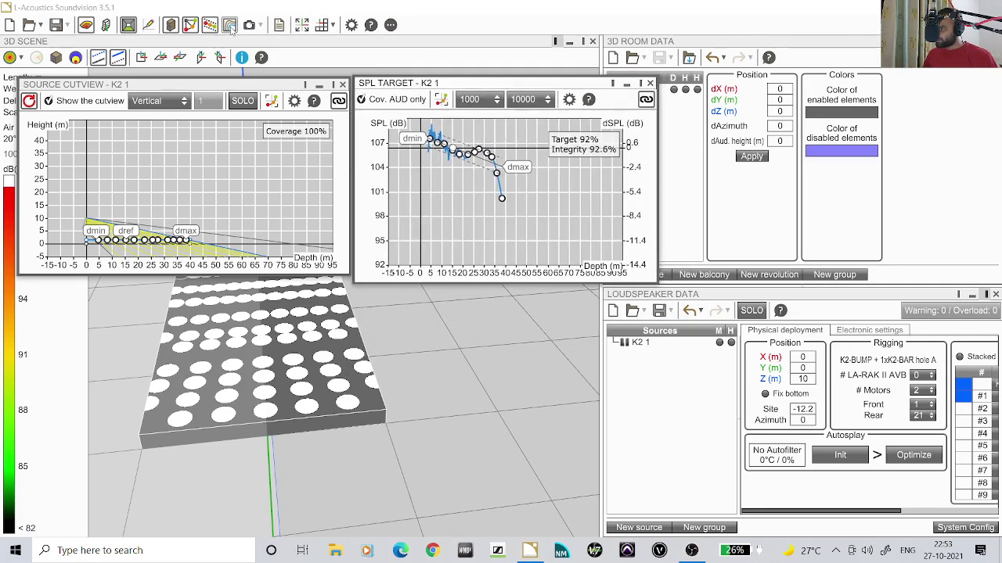
pyautogui.click(230, 24)
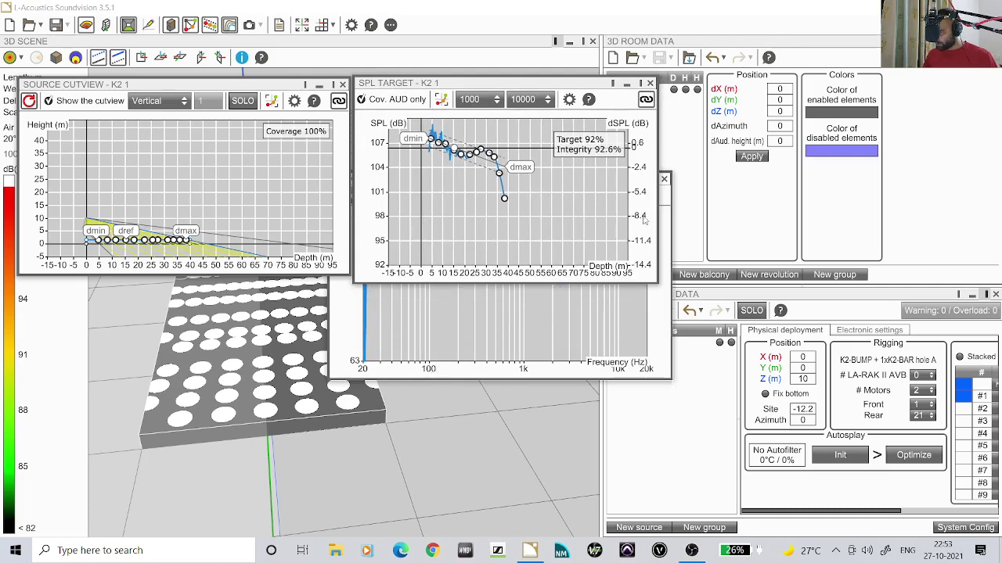
pyautogui.moveTo(548, 86); pyautogui.dragTo(831, 23)
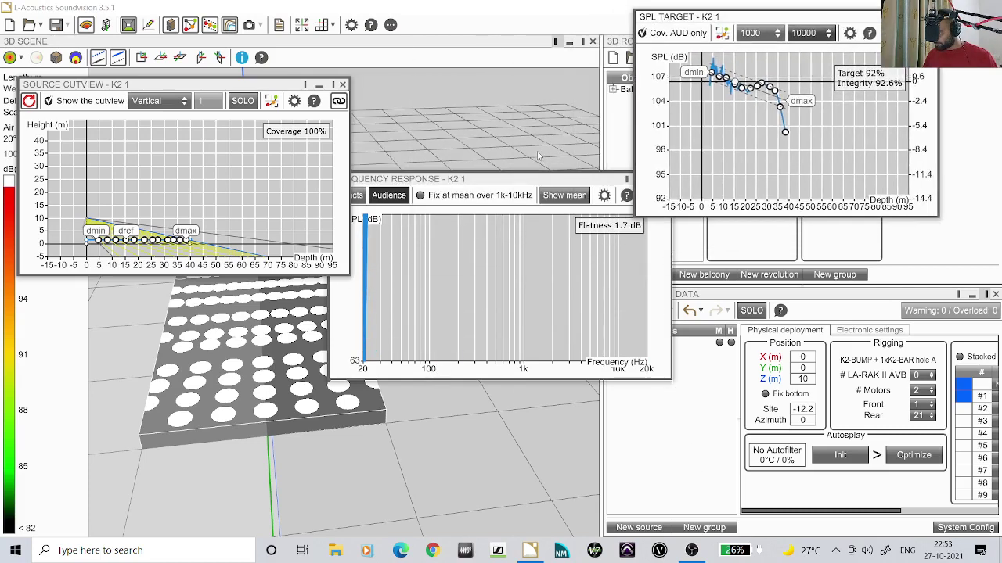
pyautogui.moveTo(511, 178); pyautogui.dragTo(188, 284)
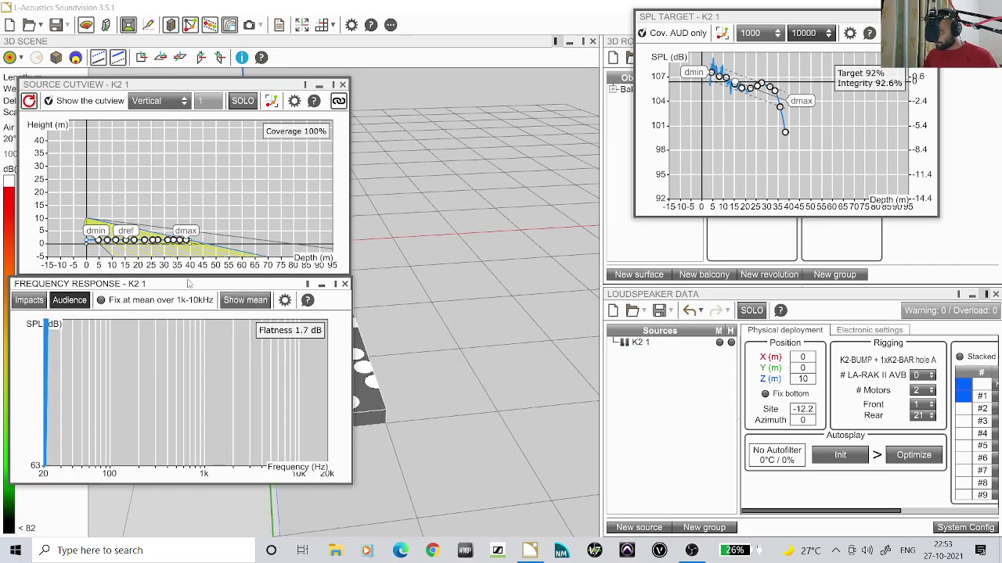
pyautogui.moveTo(724, 19); pyautogui.dragTo(435, 90)
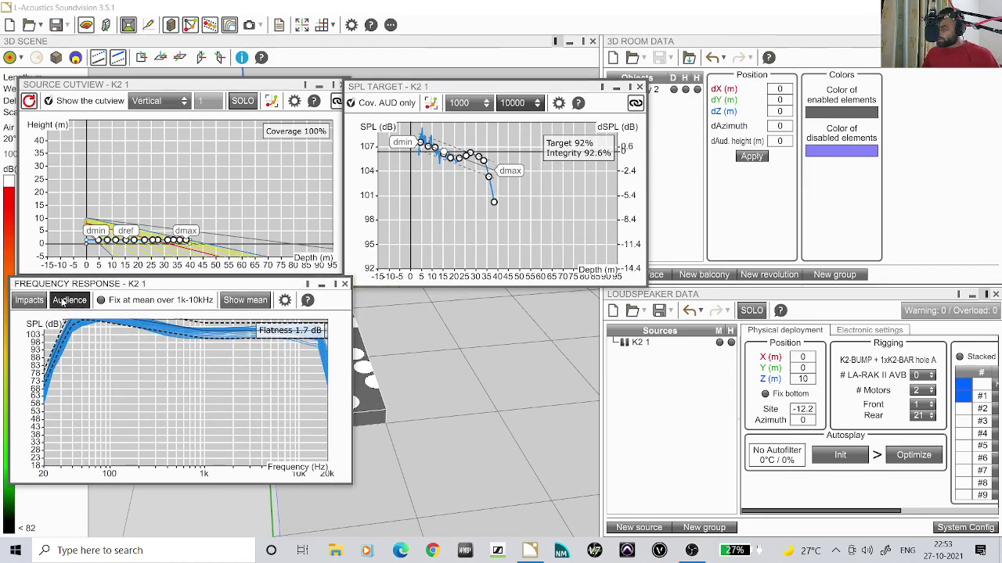
# Fit the source cutview to the audience and examine the SPL target levels at dmin, dmax and individual enclosure impacts, and the frequency response.
pyautogui.click(271, 102)
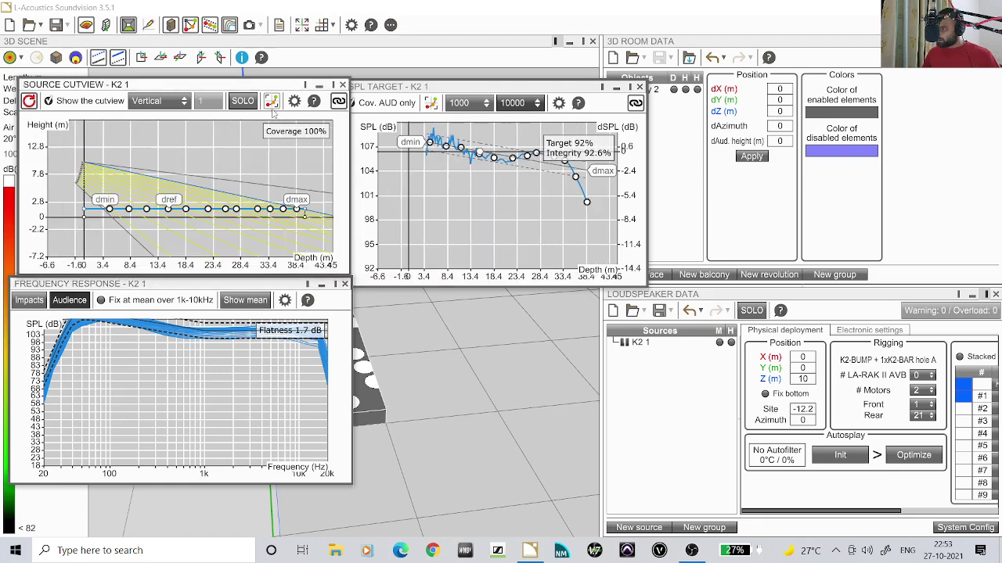
pyautogui.scroll(-2, 227, 382)
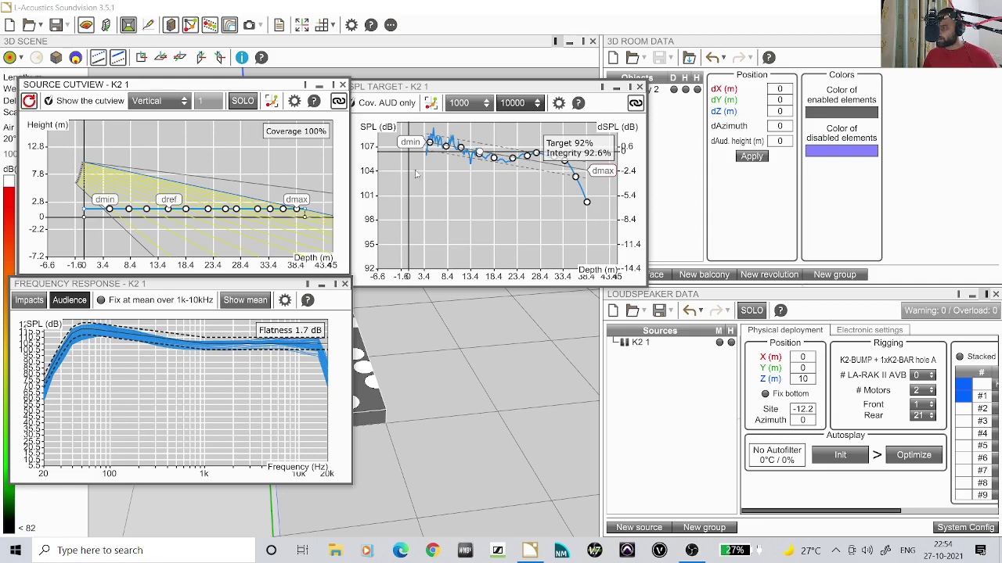
pyautogui.moveTo(405, 147)
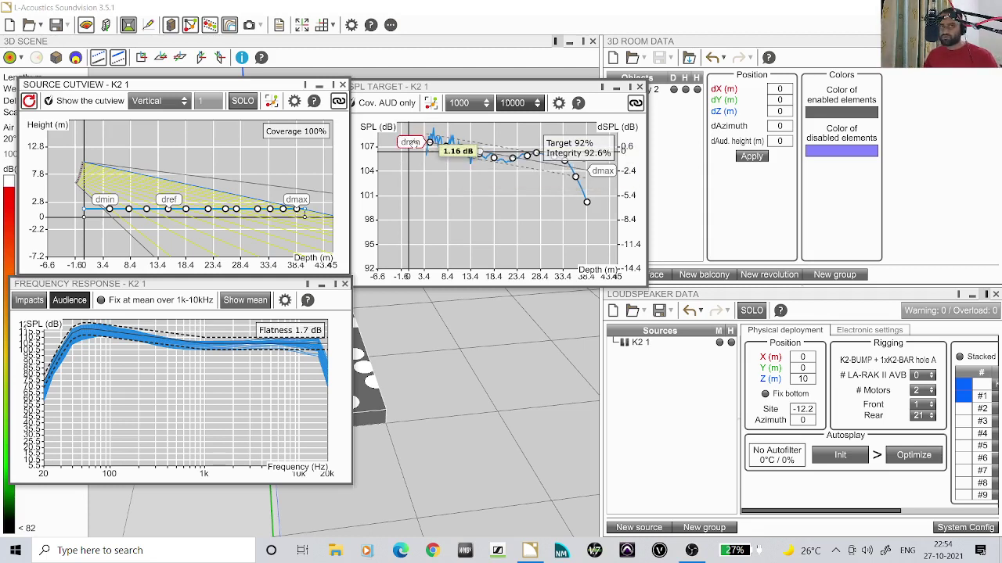
pyautogui.moveTo(601, 170)
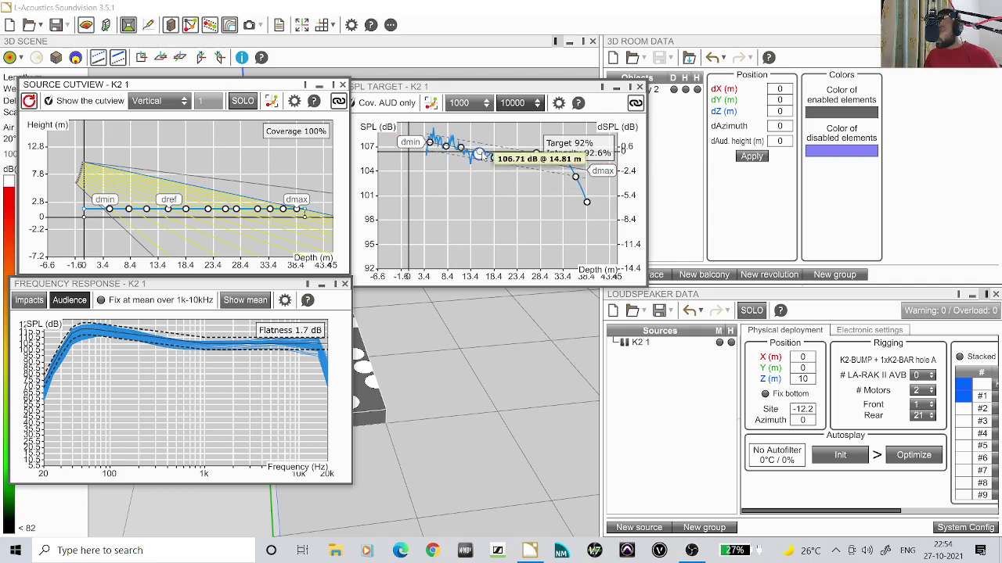
pyautogui.moveTo(479, 153)
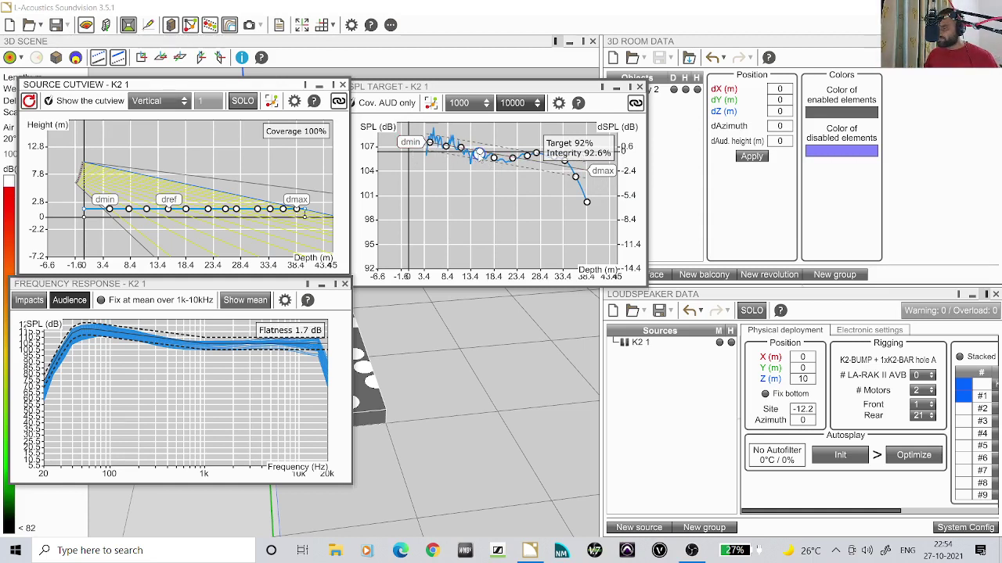
pyautogui.moveTo(479, 153)
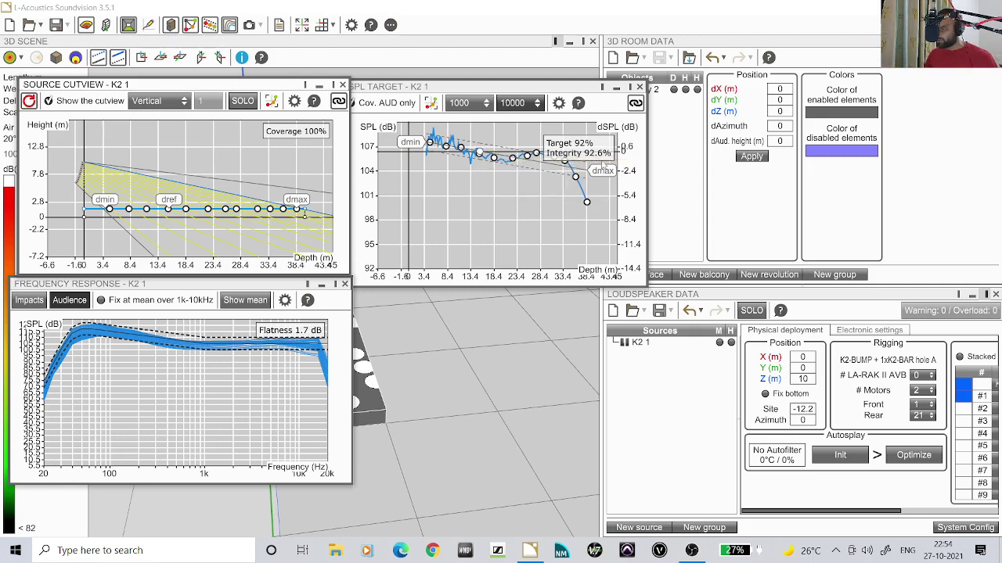
pyautogui.moveTo(601, 166)
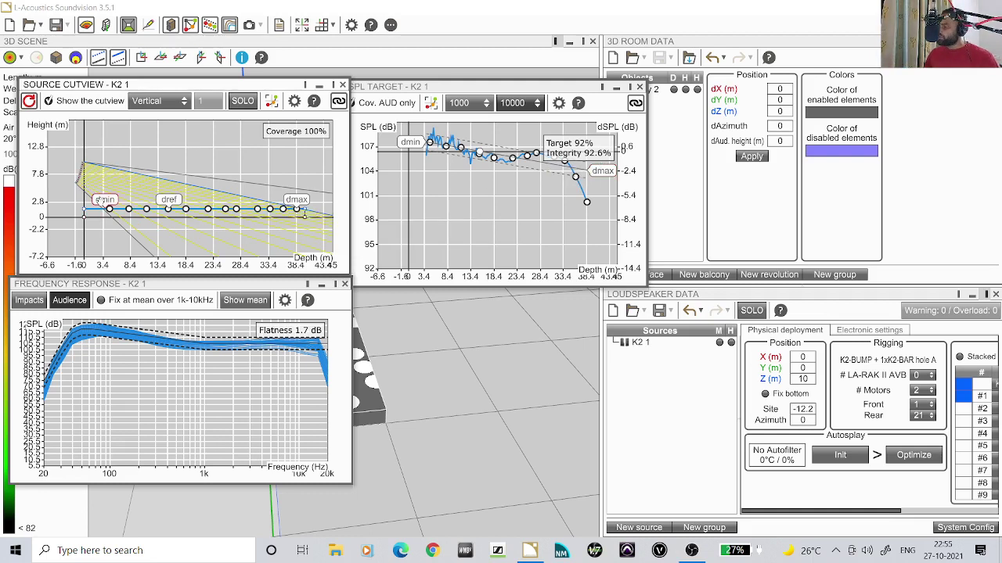
pyautogui.moveTo(100, 202)
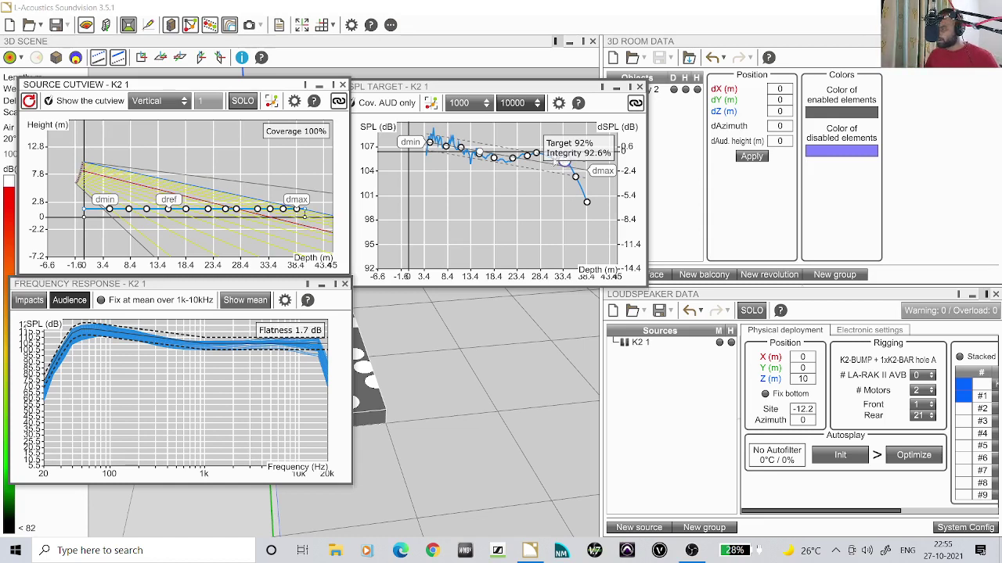
pyautogui.moveTo(446, 149)
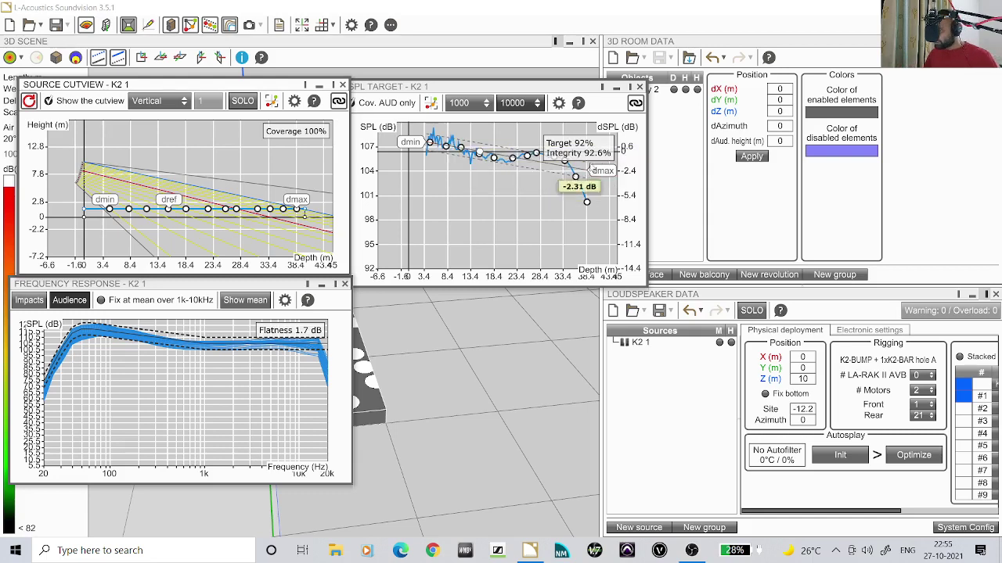
pyautogui.moveTo(586, 203)
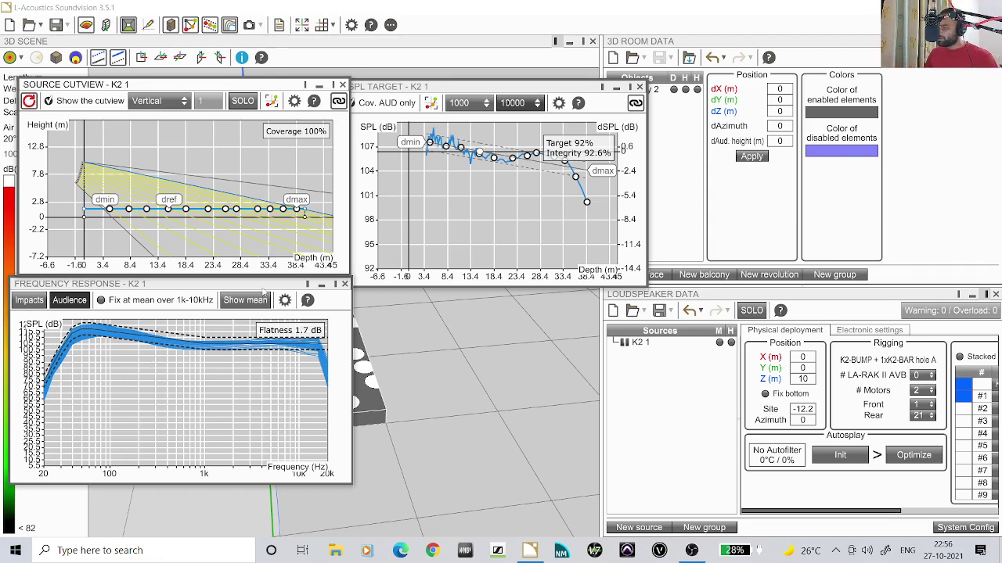
# Close the frequency response, source cutview and SPL target windows.
pyautogui.click(344, 284)
pyautogui.click(343, 85)
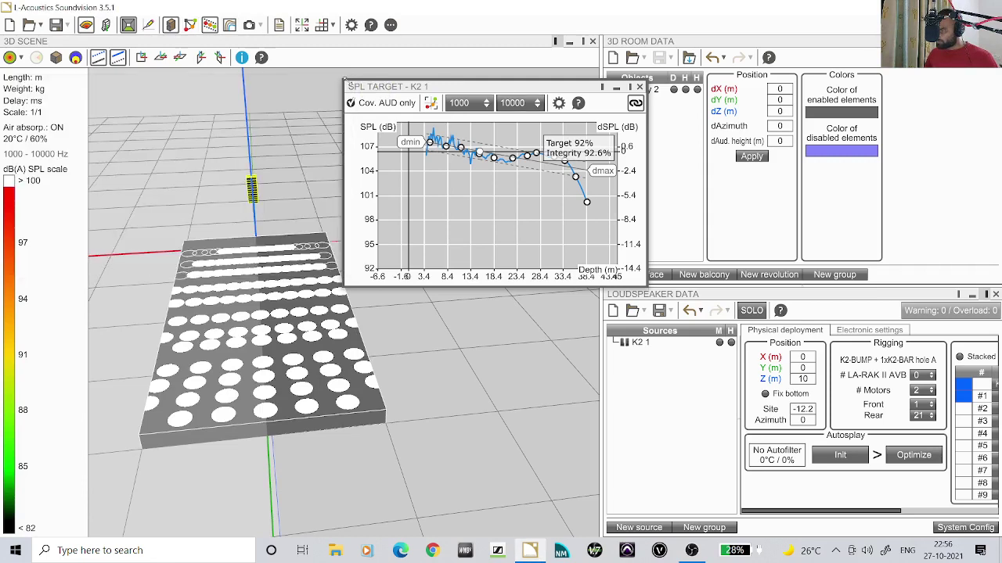
pyautogui.click(640, 86)
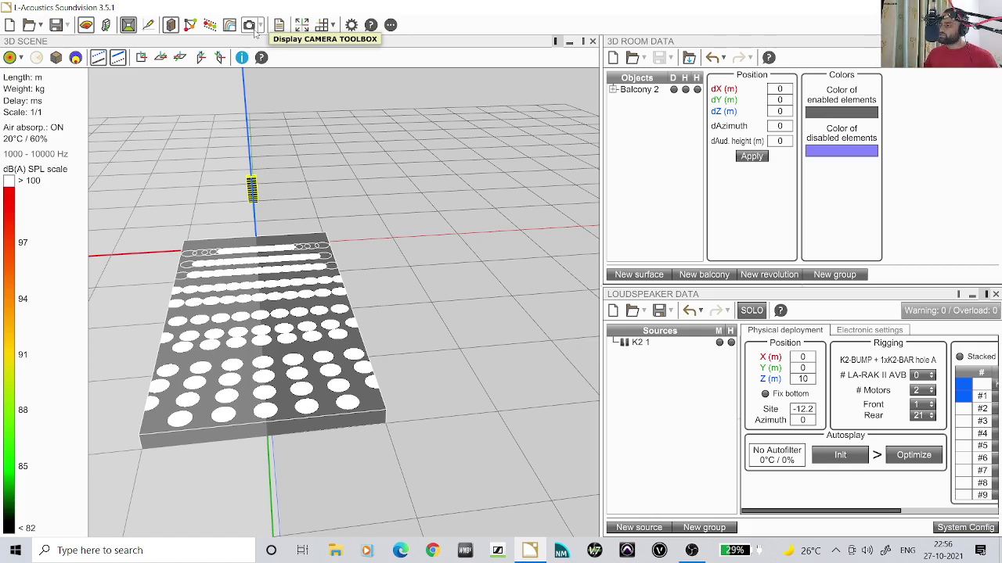
# Create a camera from the current front view in the camera toolbox, name it "front view", and close the toolbox.
pyautogui.click(249, 25)
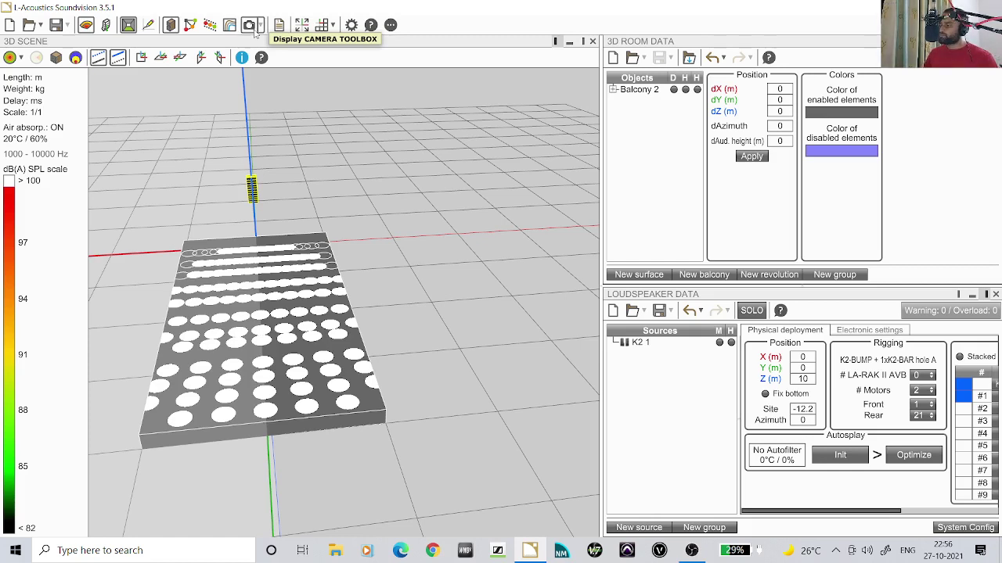
pyautogui.click(373, 370)
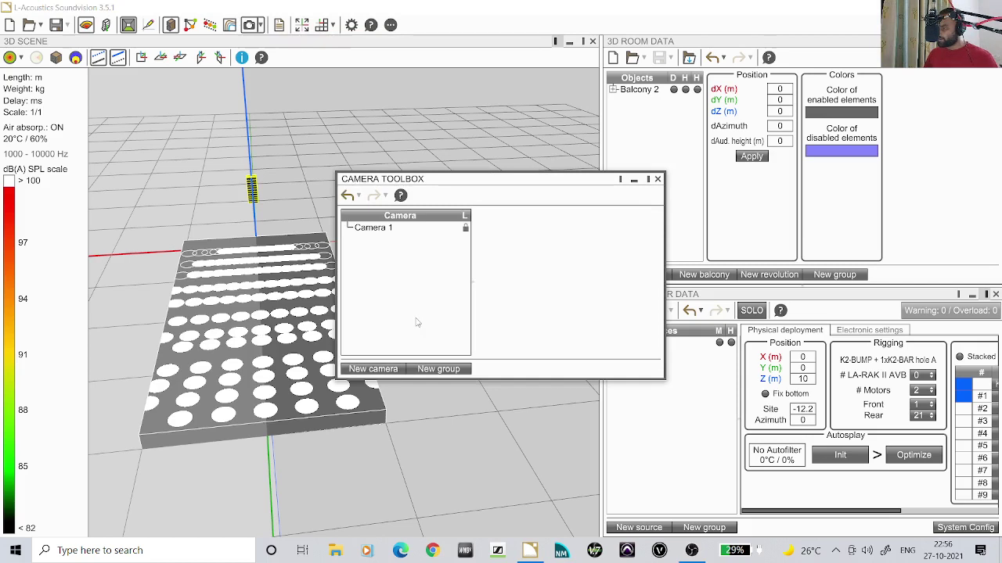
pyautogui.doubleClick(381, 227)
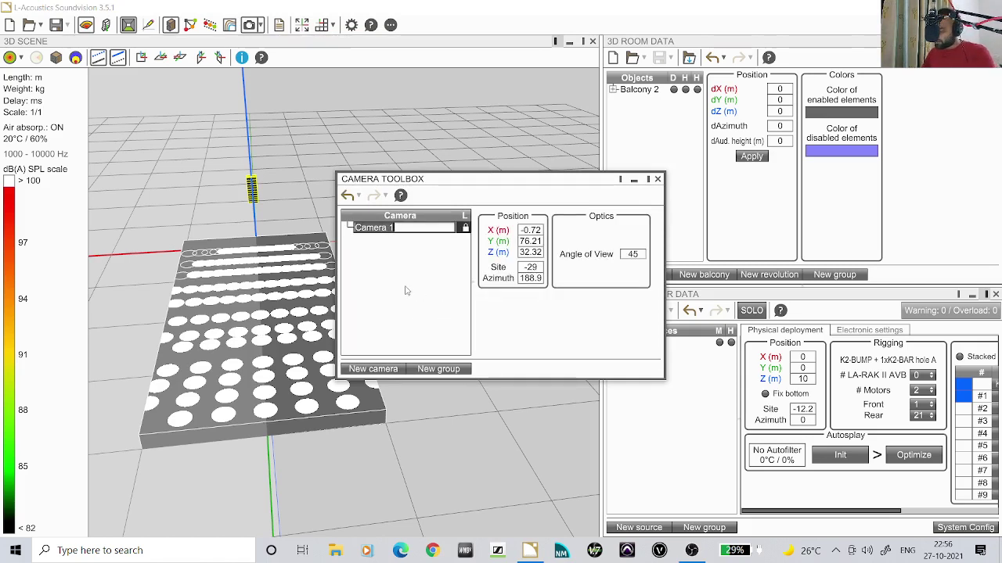
pyautogui.write('front vi')
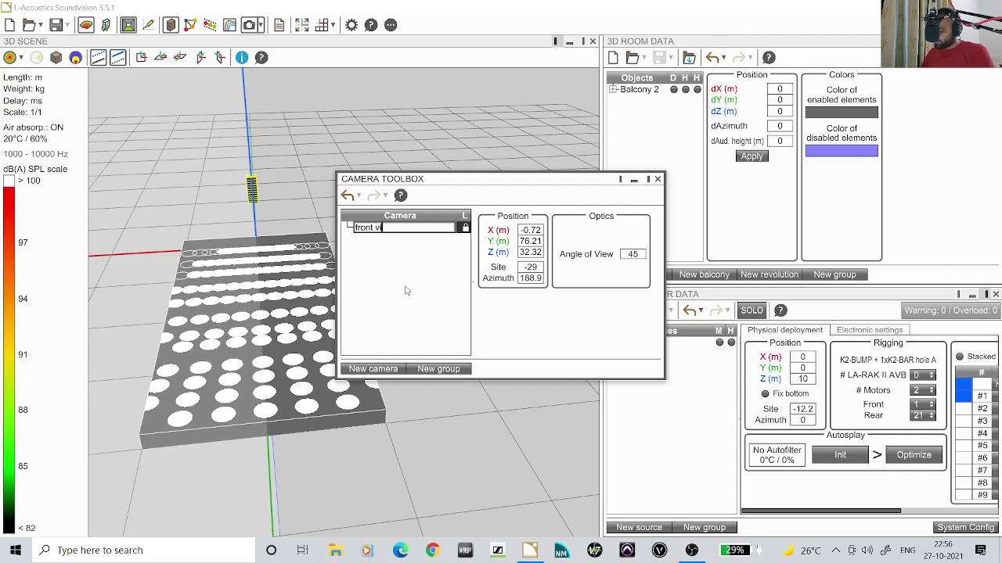
pyautogui.write('ew')
pyautogui.press('Return')
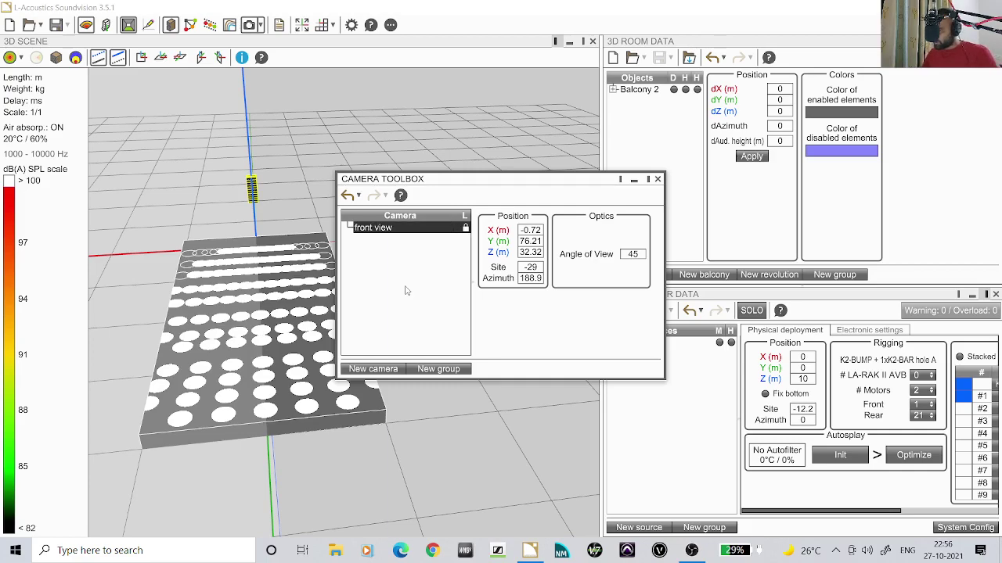
pyautogui.click(657, 180)
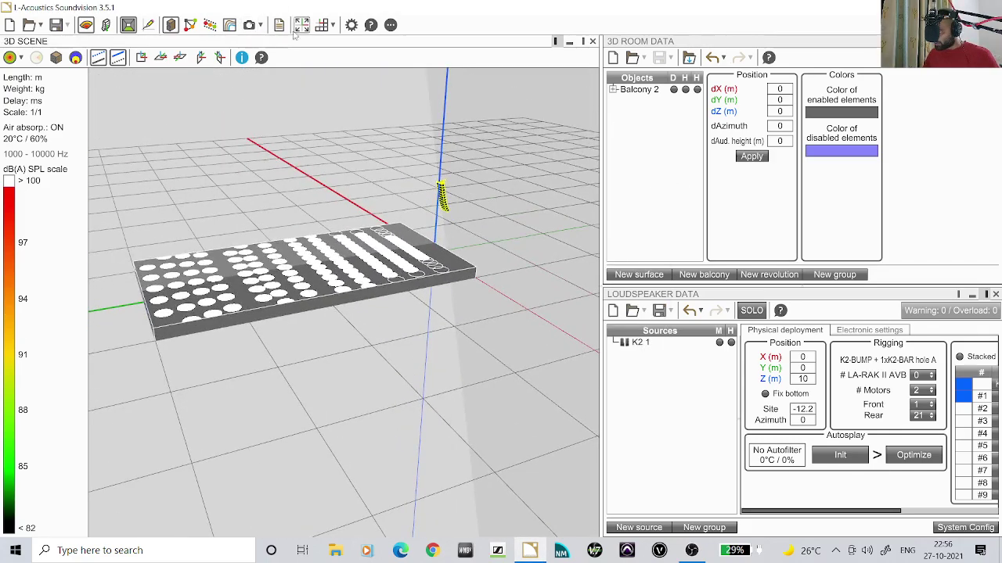
# Add a second camera showing the audience surface from the side, and open its name for editing.
pyautogui.click(248, 25)
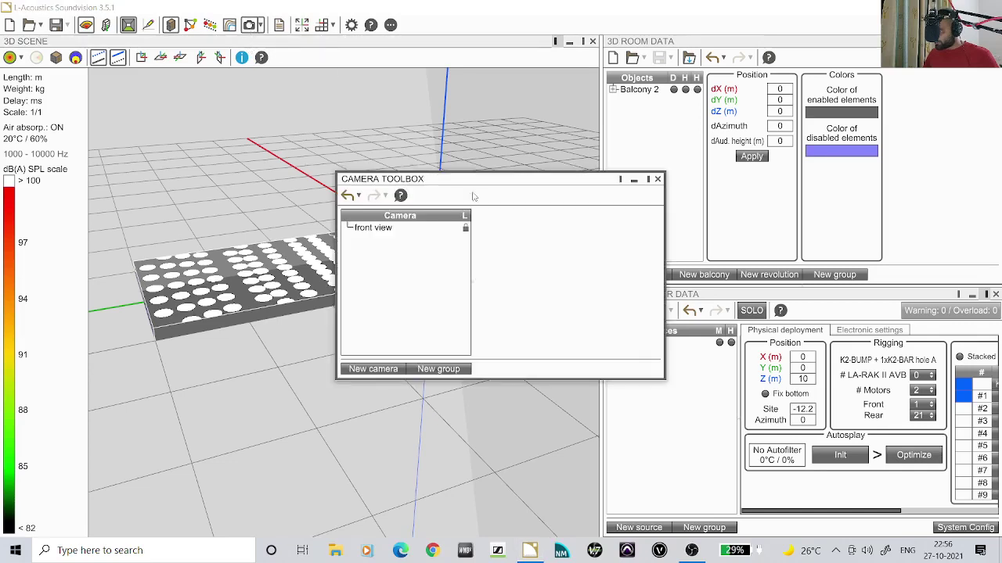
pyautogui.click(369, 369)
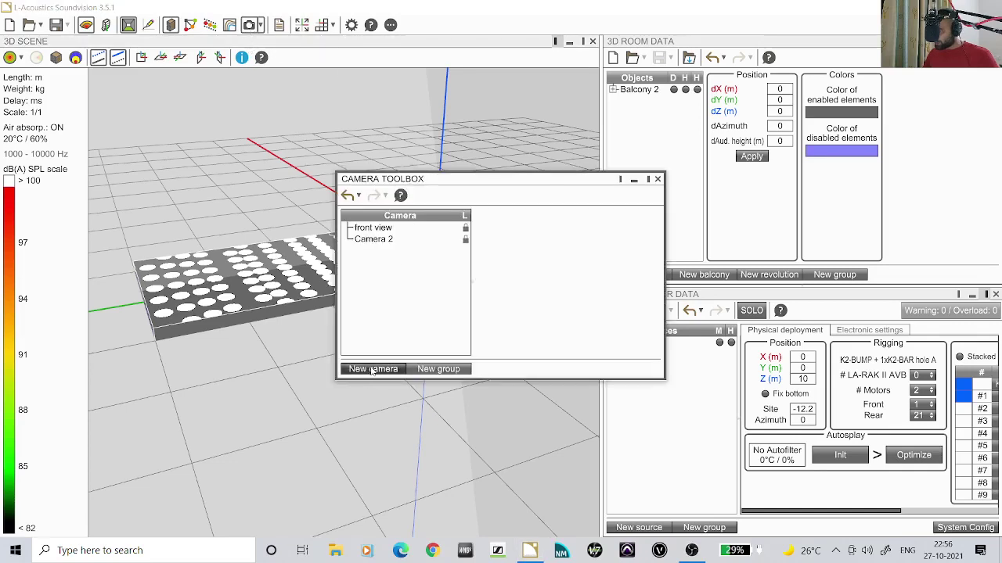
pyautogui.doubleClick(382, 239)
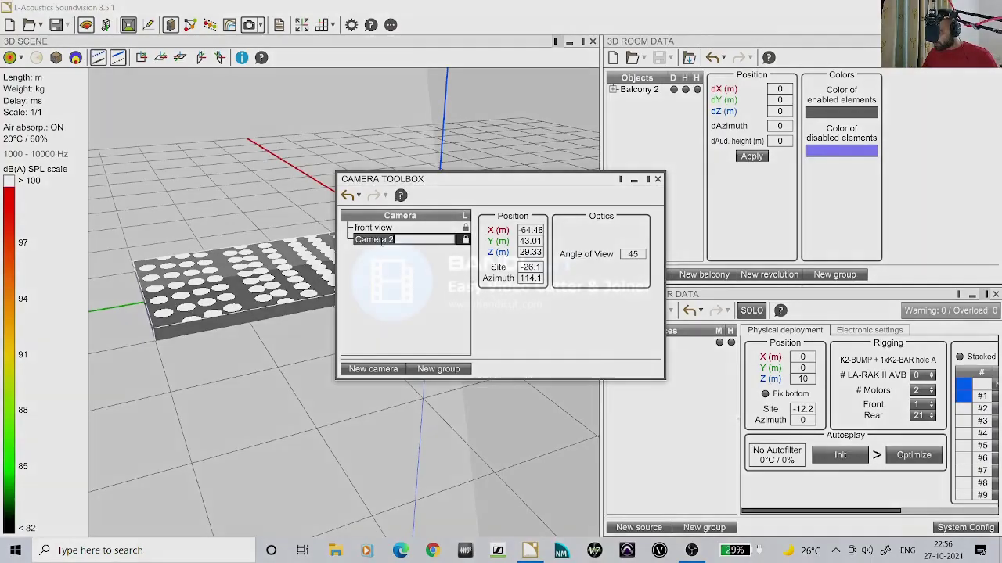